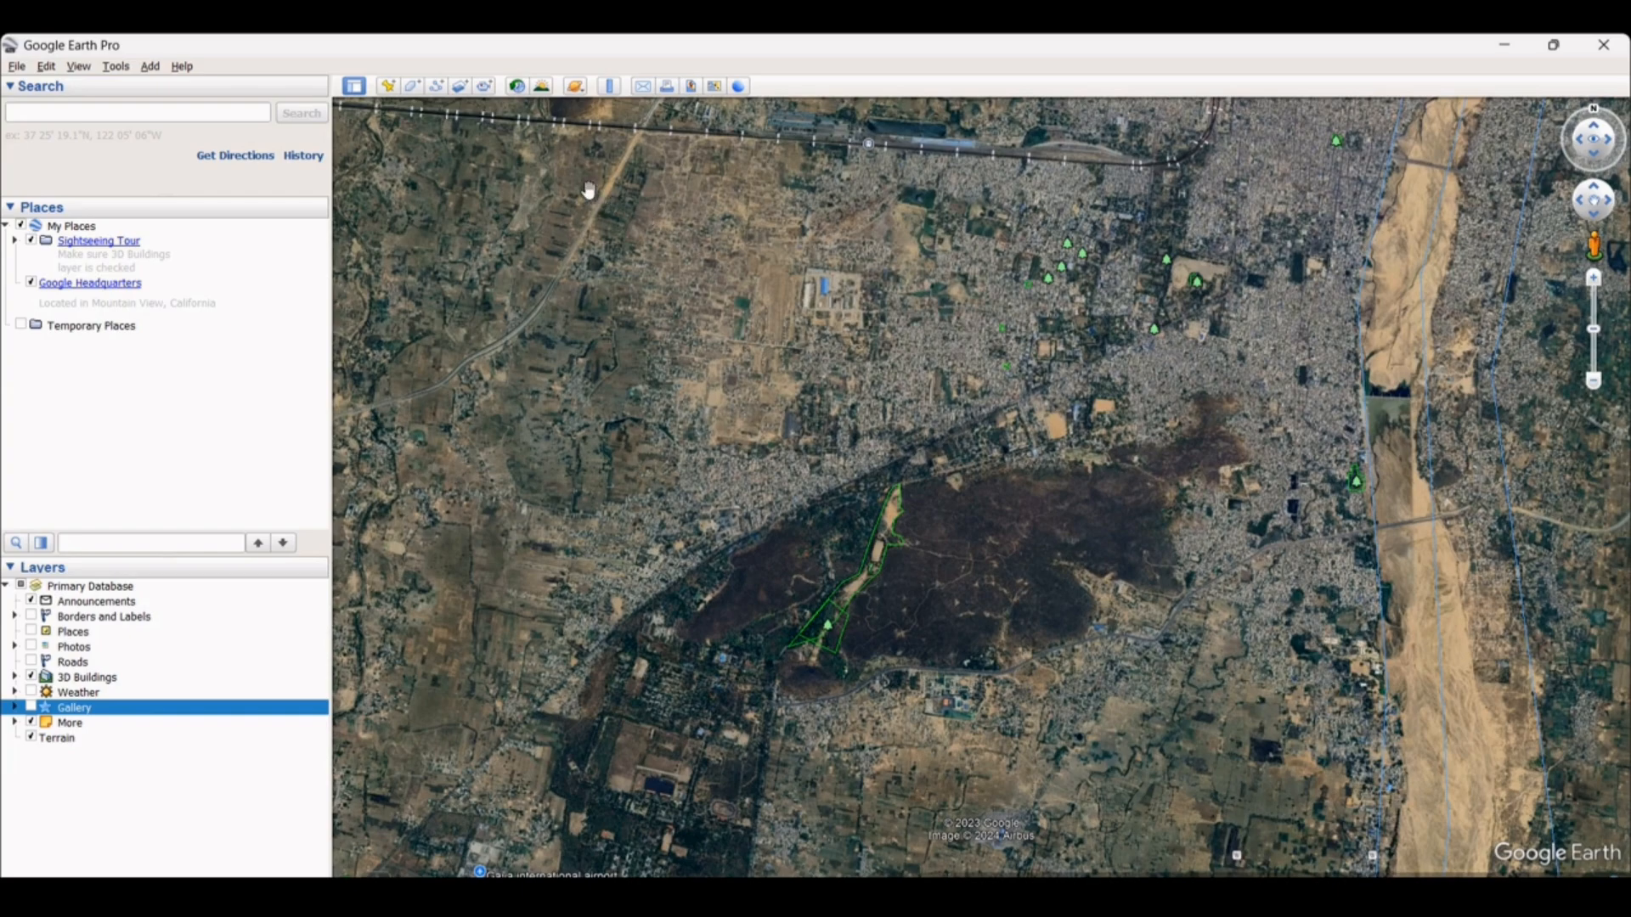
Step: Draw a two-point path running north to south across the dark hill and name it Path 1
{"action": "left_click", "coordinate": [437, 86]}
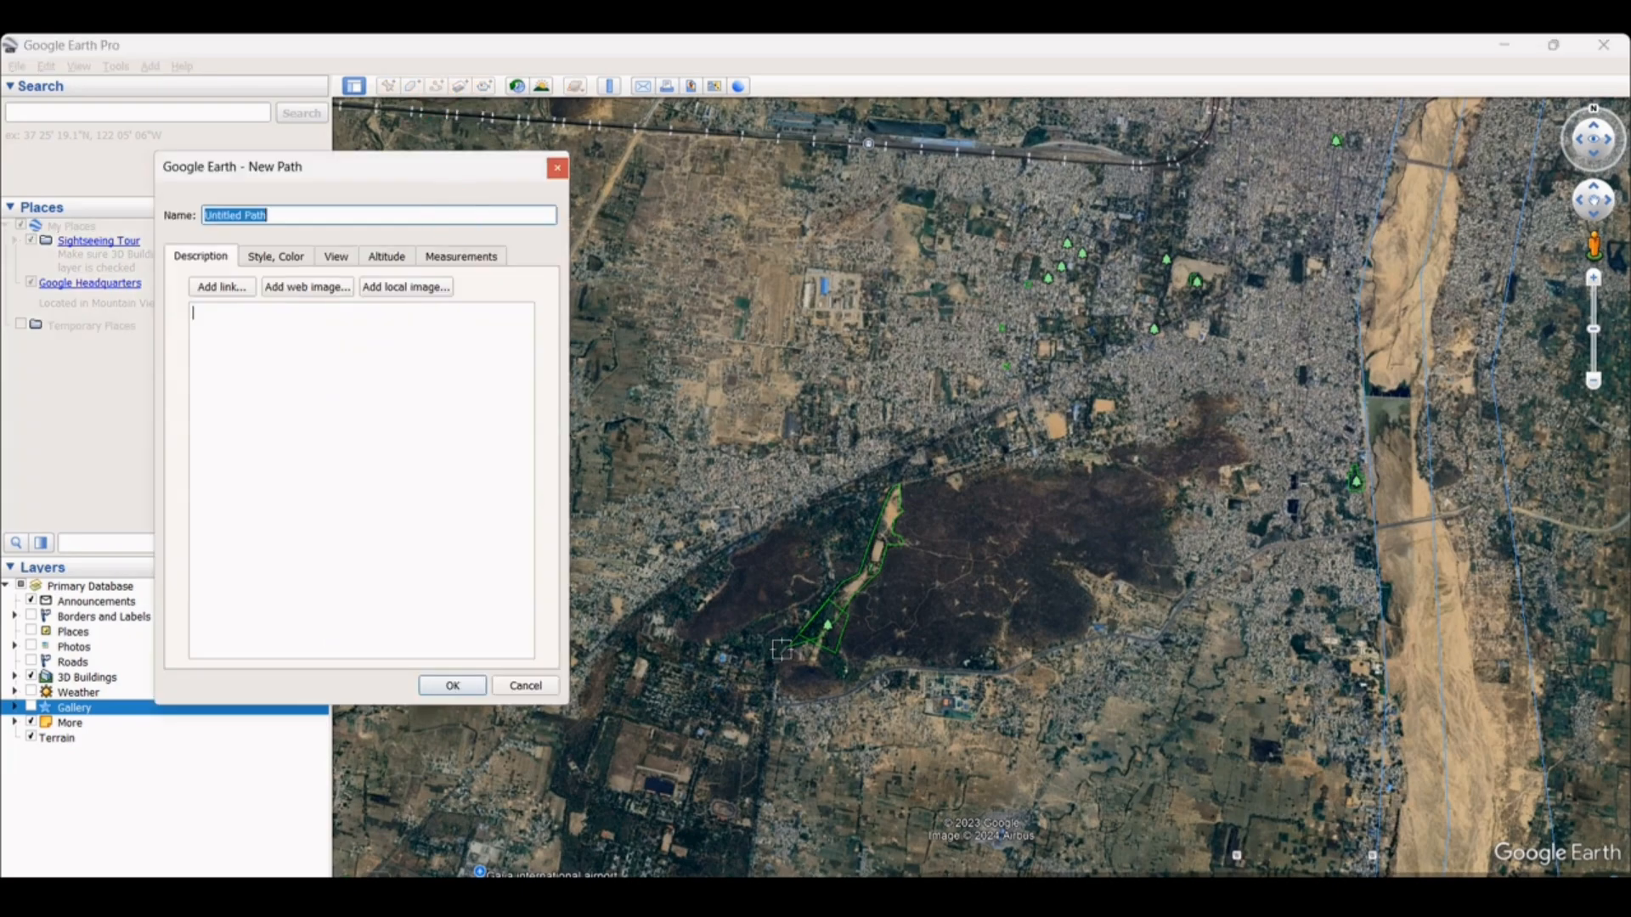
{"action": "left_click", "coordinate": [930, 423]}
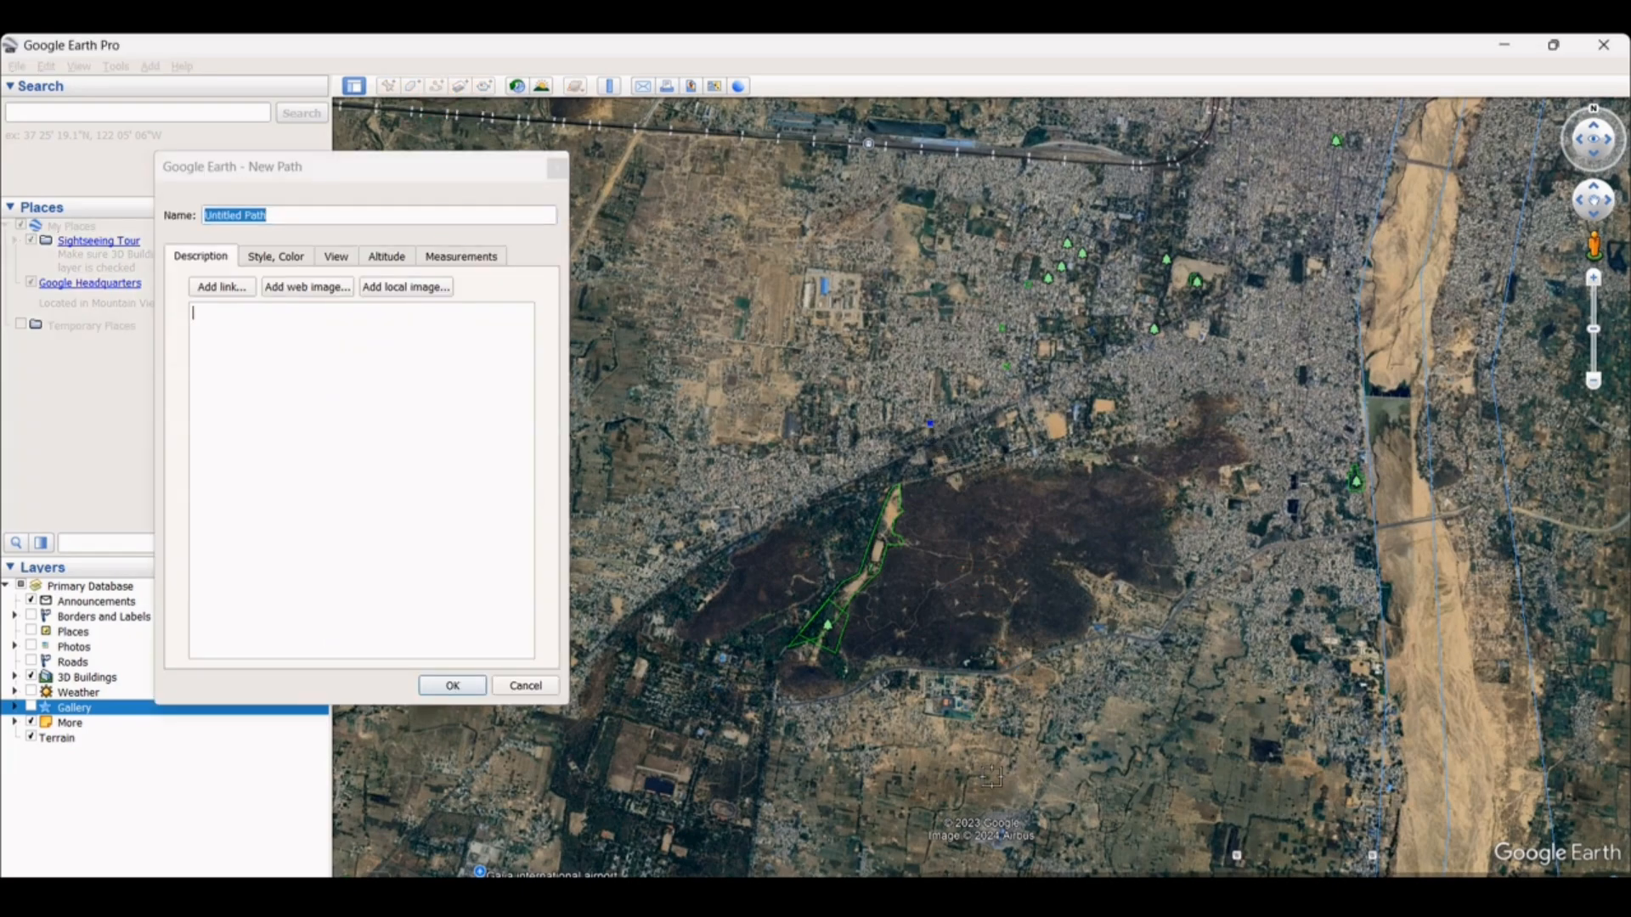
{"action": "left_click", "coordinate": [966, 732]}
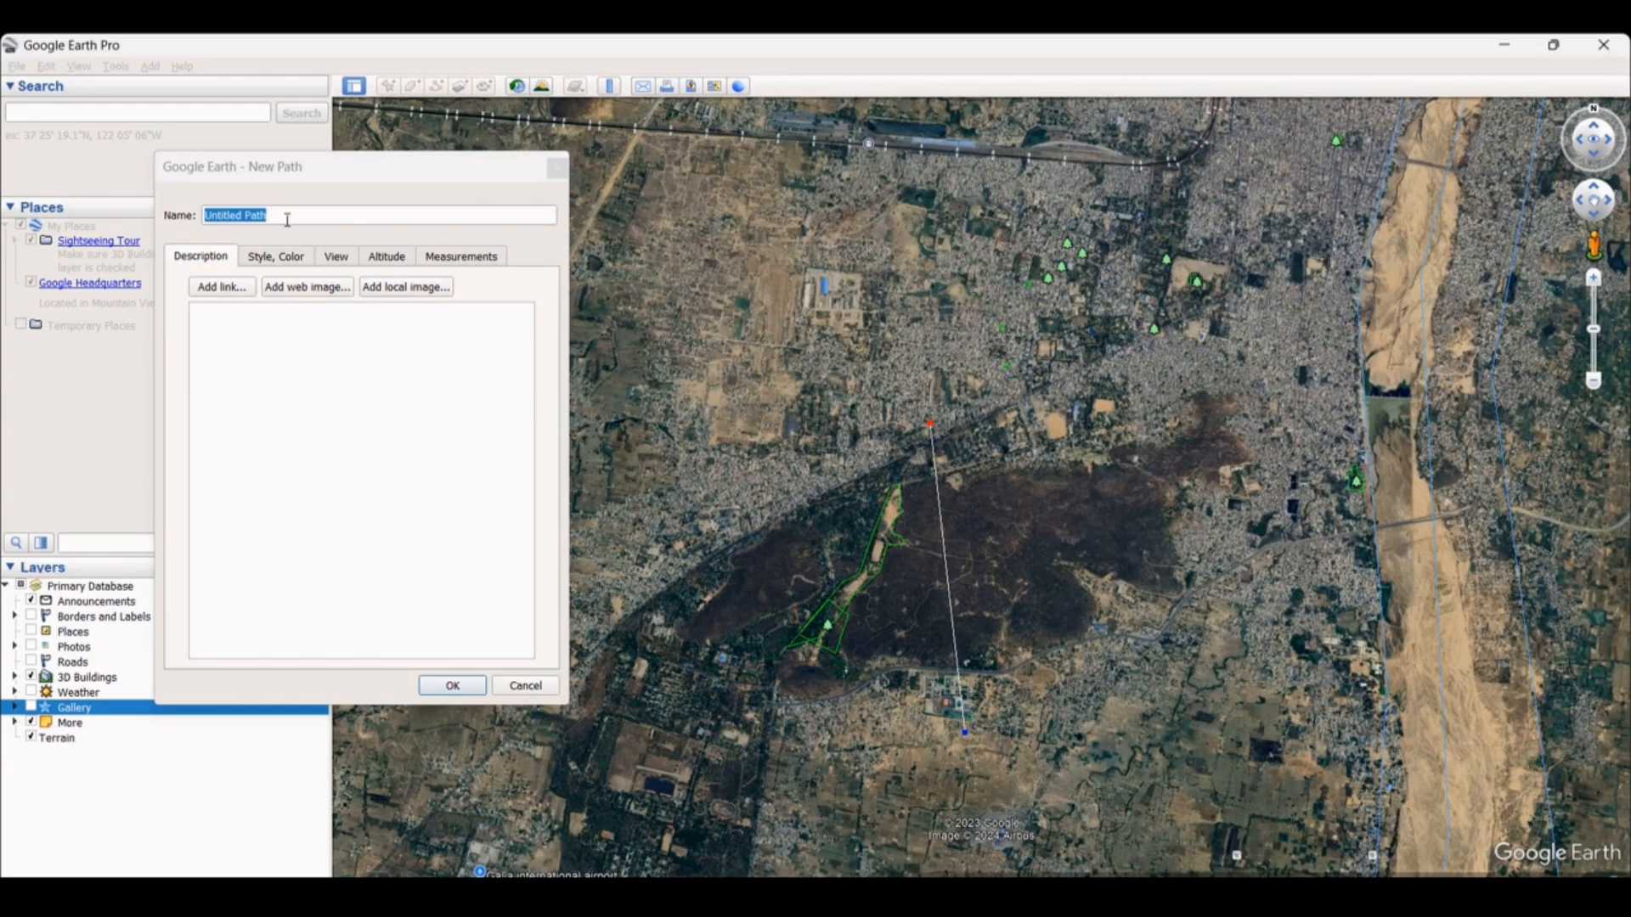
{"action": "left_click_drag", "start_coordinate": [286, 220], "coordinate": [1, 238]}
{"action": "type", "text": "Path 1"}
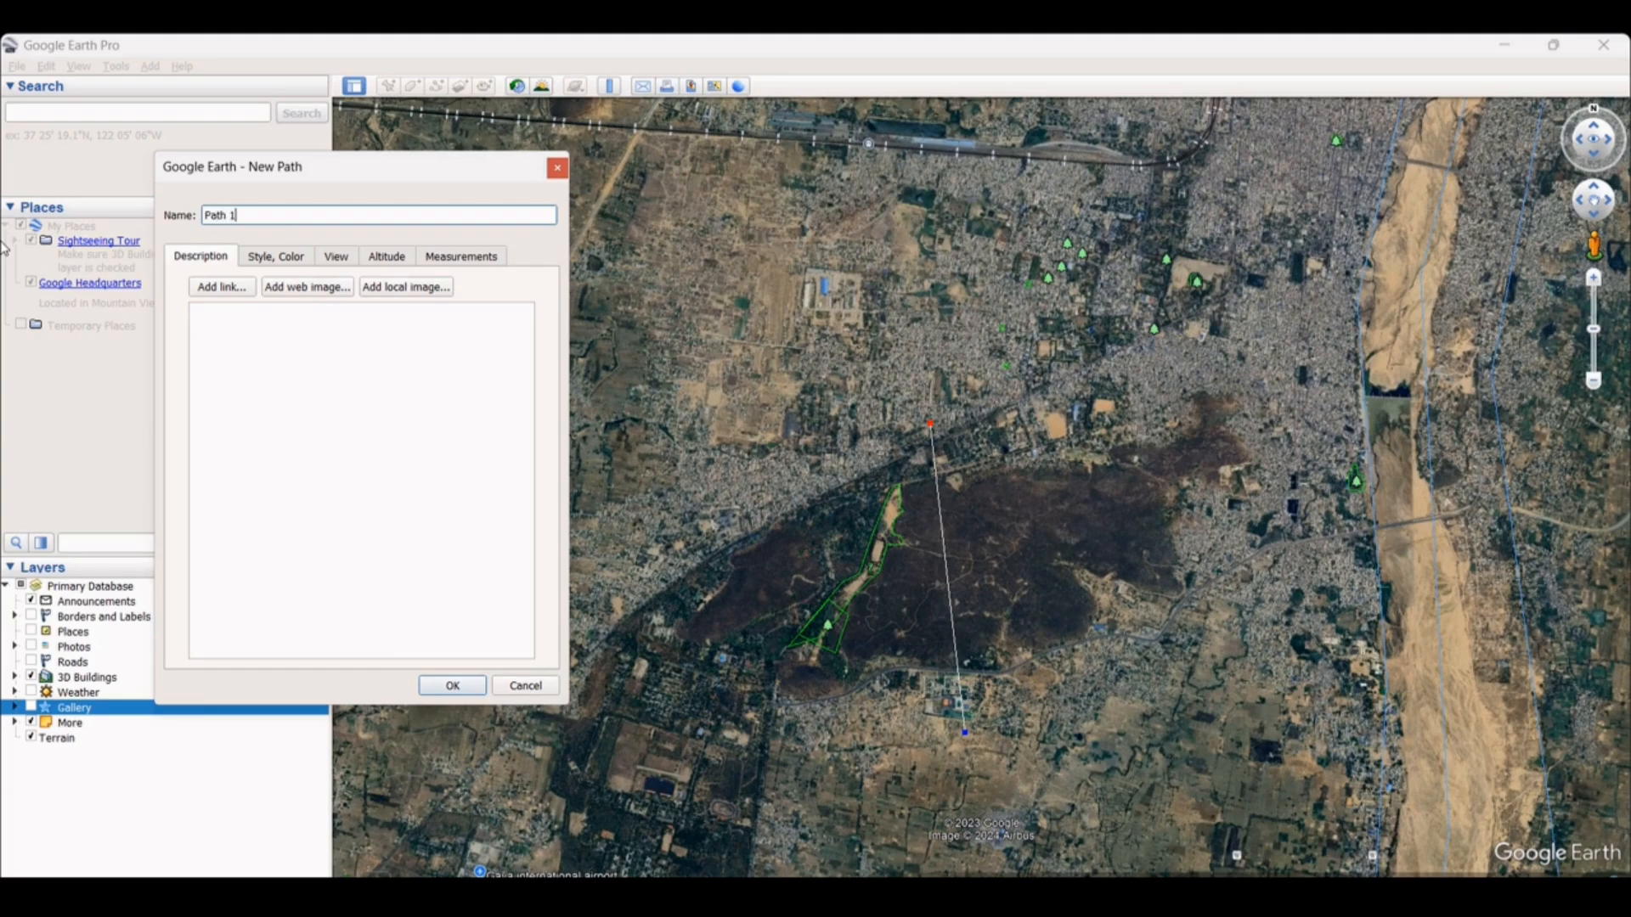
Step: Style the Path 1 line in red with a width of 3 and save the path
{"action": "left_click", "coordinate": [263, 256]}
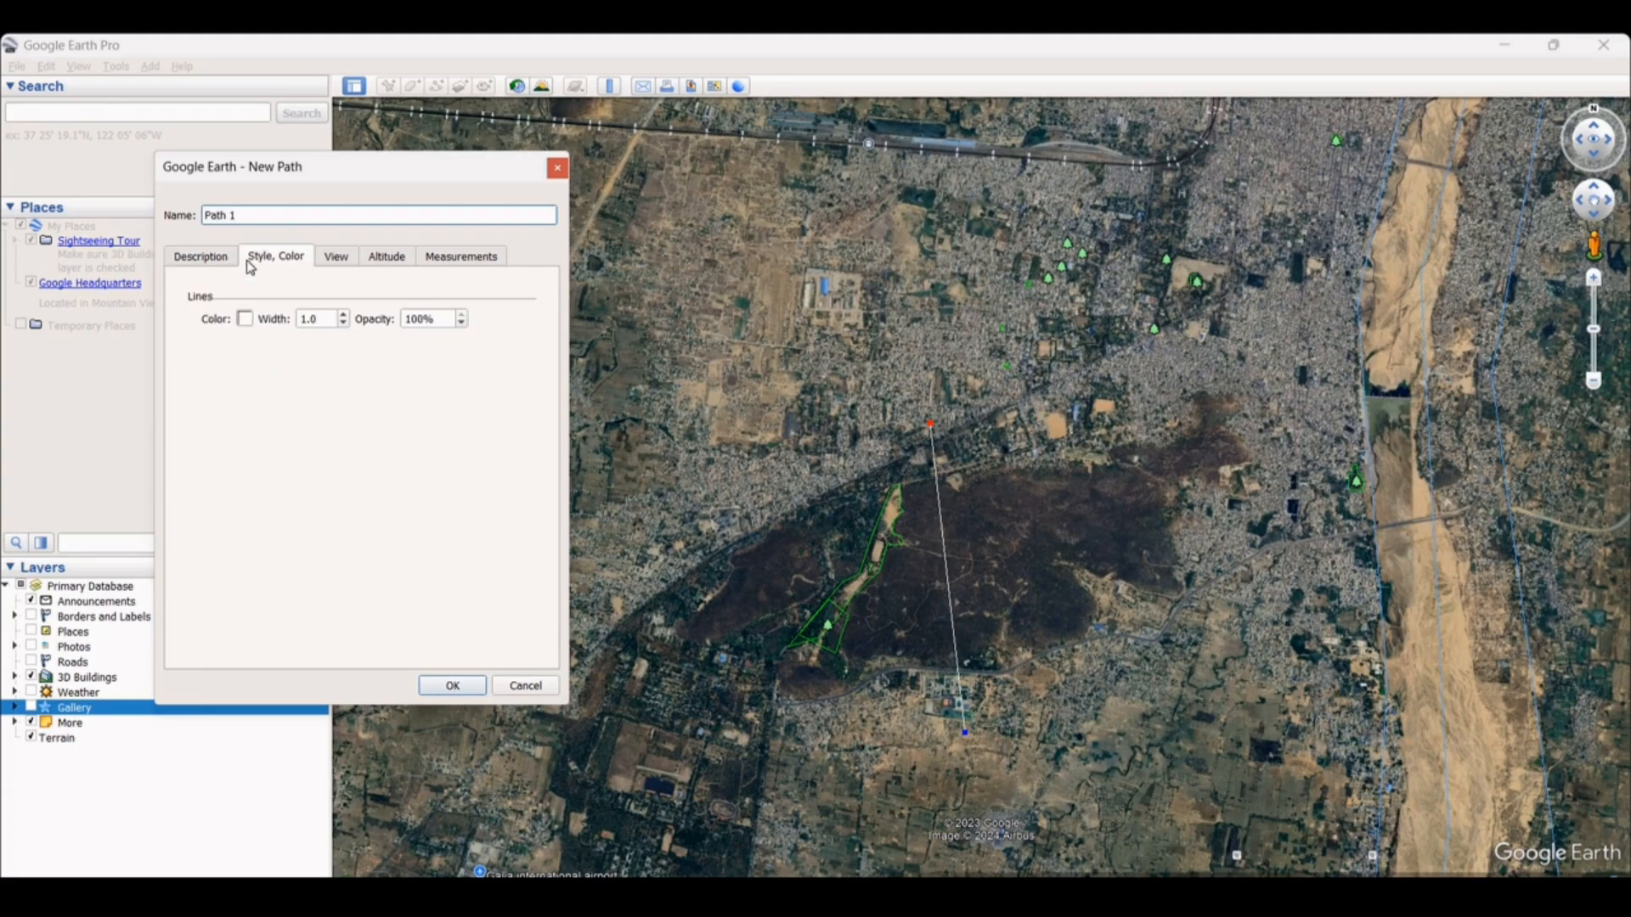
{"action": "left_click", "coordinate": [243, 320]}
{"action": "left_click", "coordinate": [182, 355]}
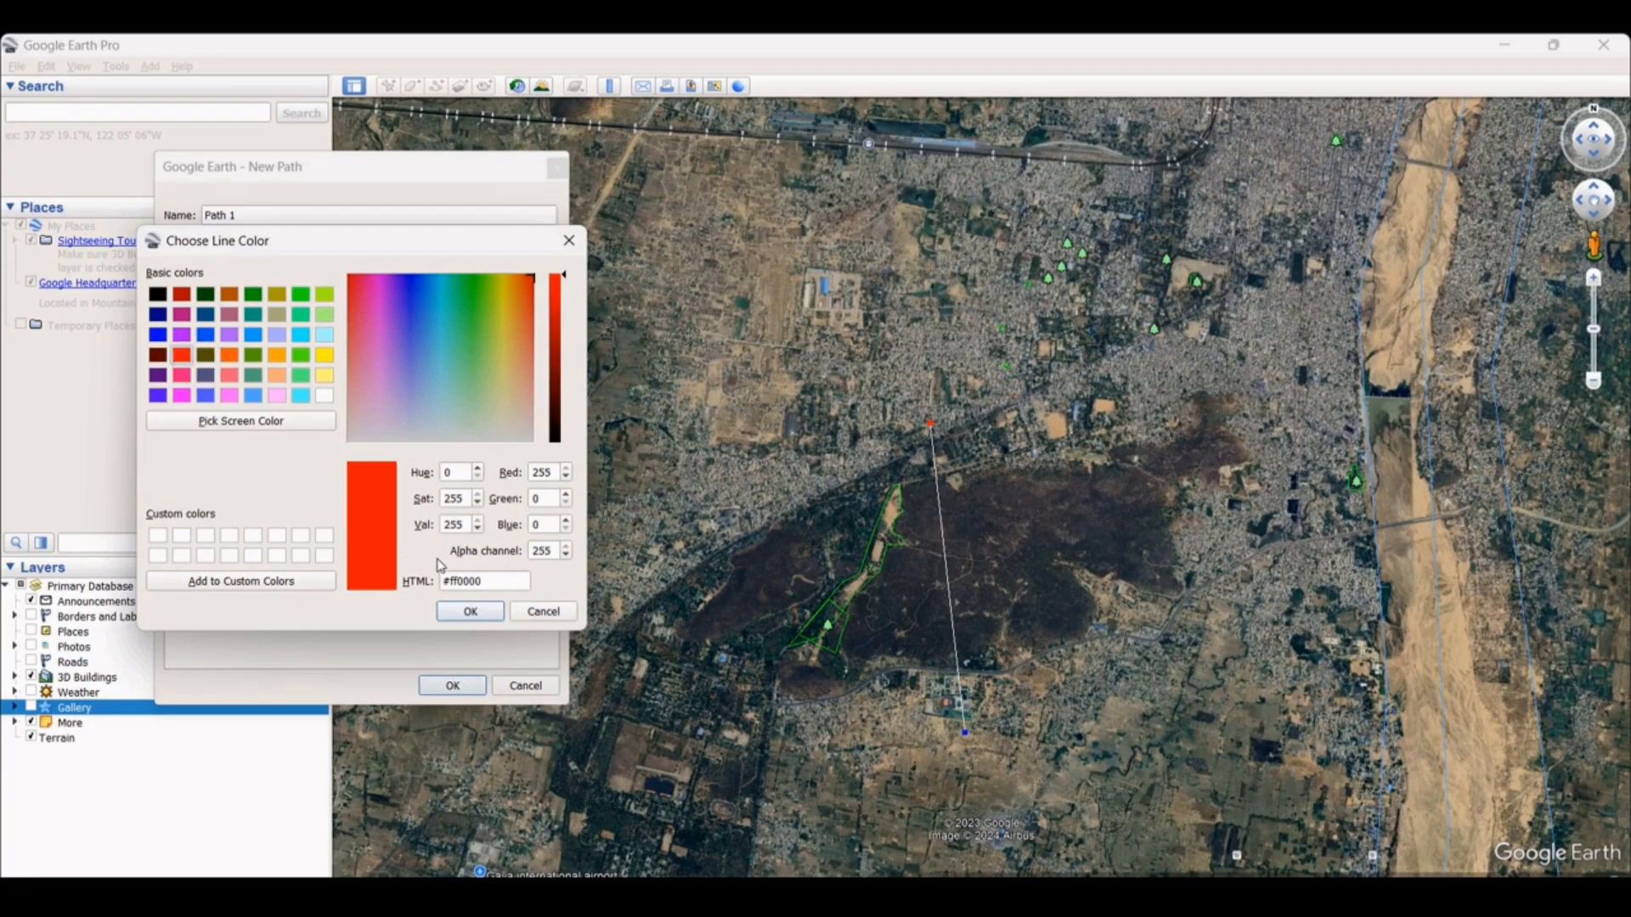
{"action": "left_click", "coordinate": [469, 612]}
{"action": "left_click", "coordinate": [226, 328]}
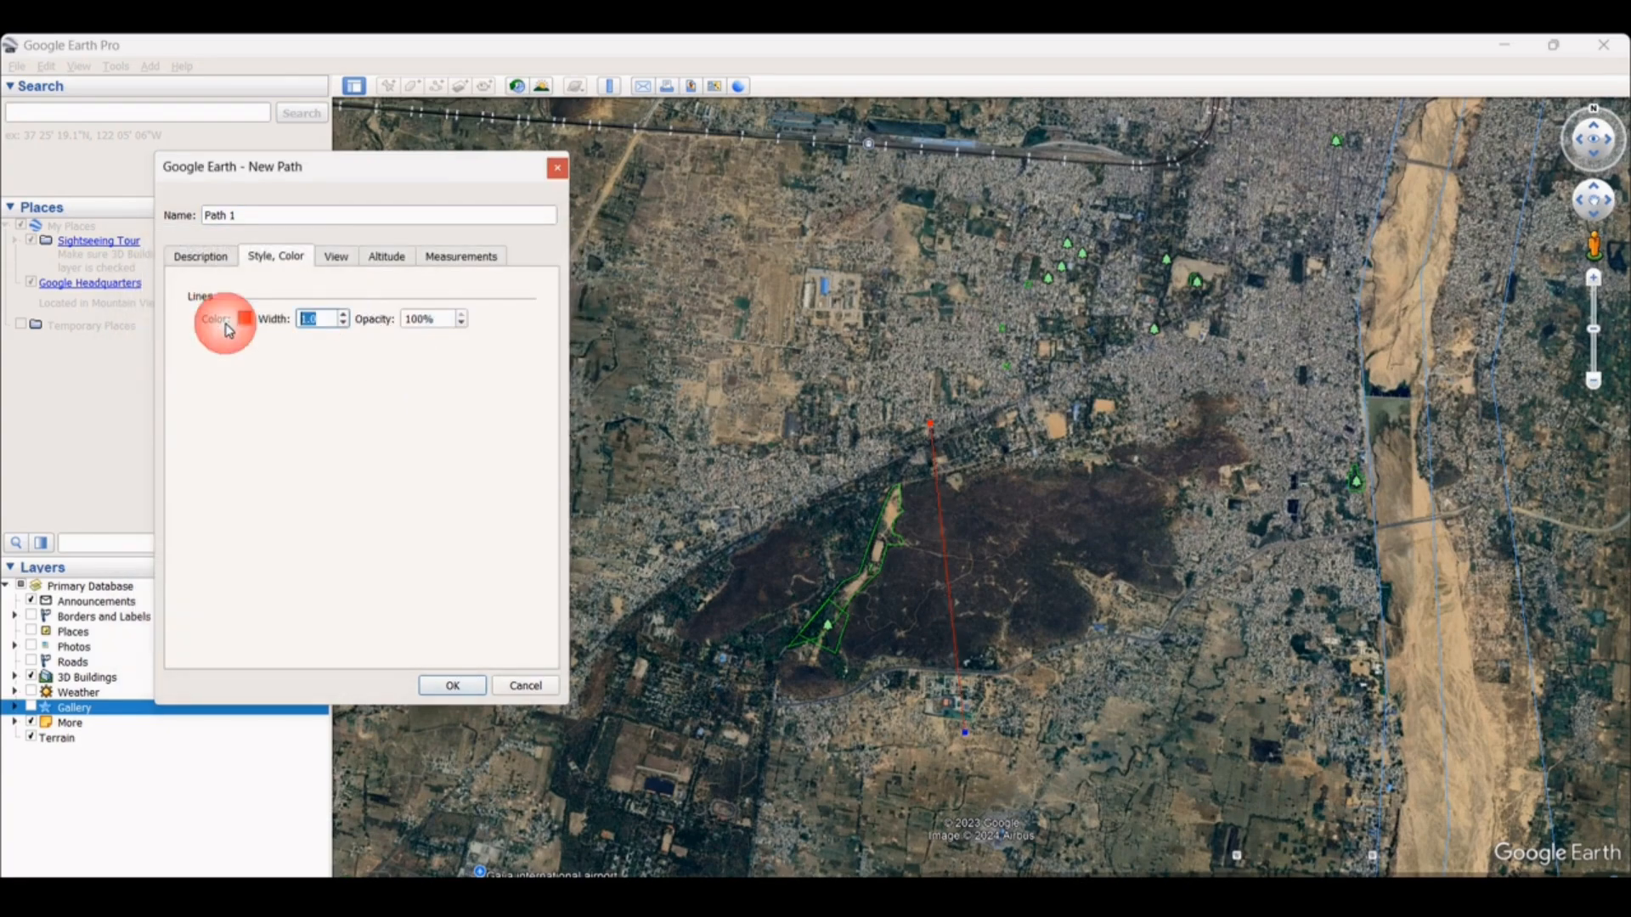
{"action": "type", "text": "3"}
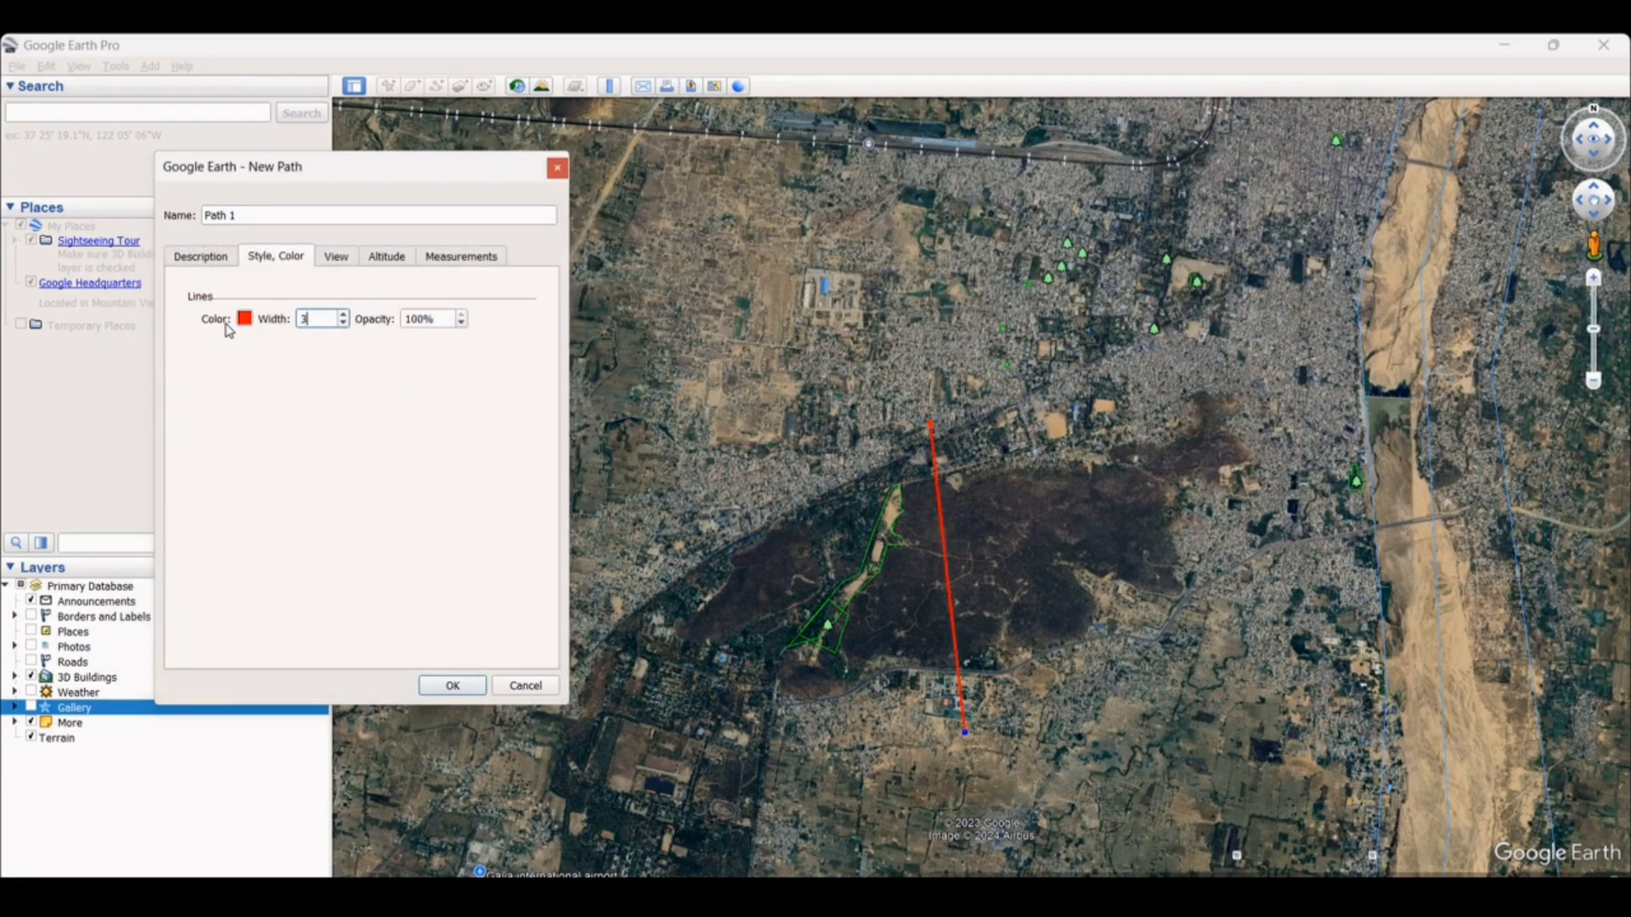
{"action": "left_click", "coordinate": [452, 686]}
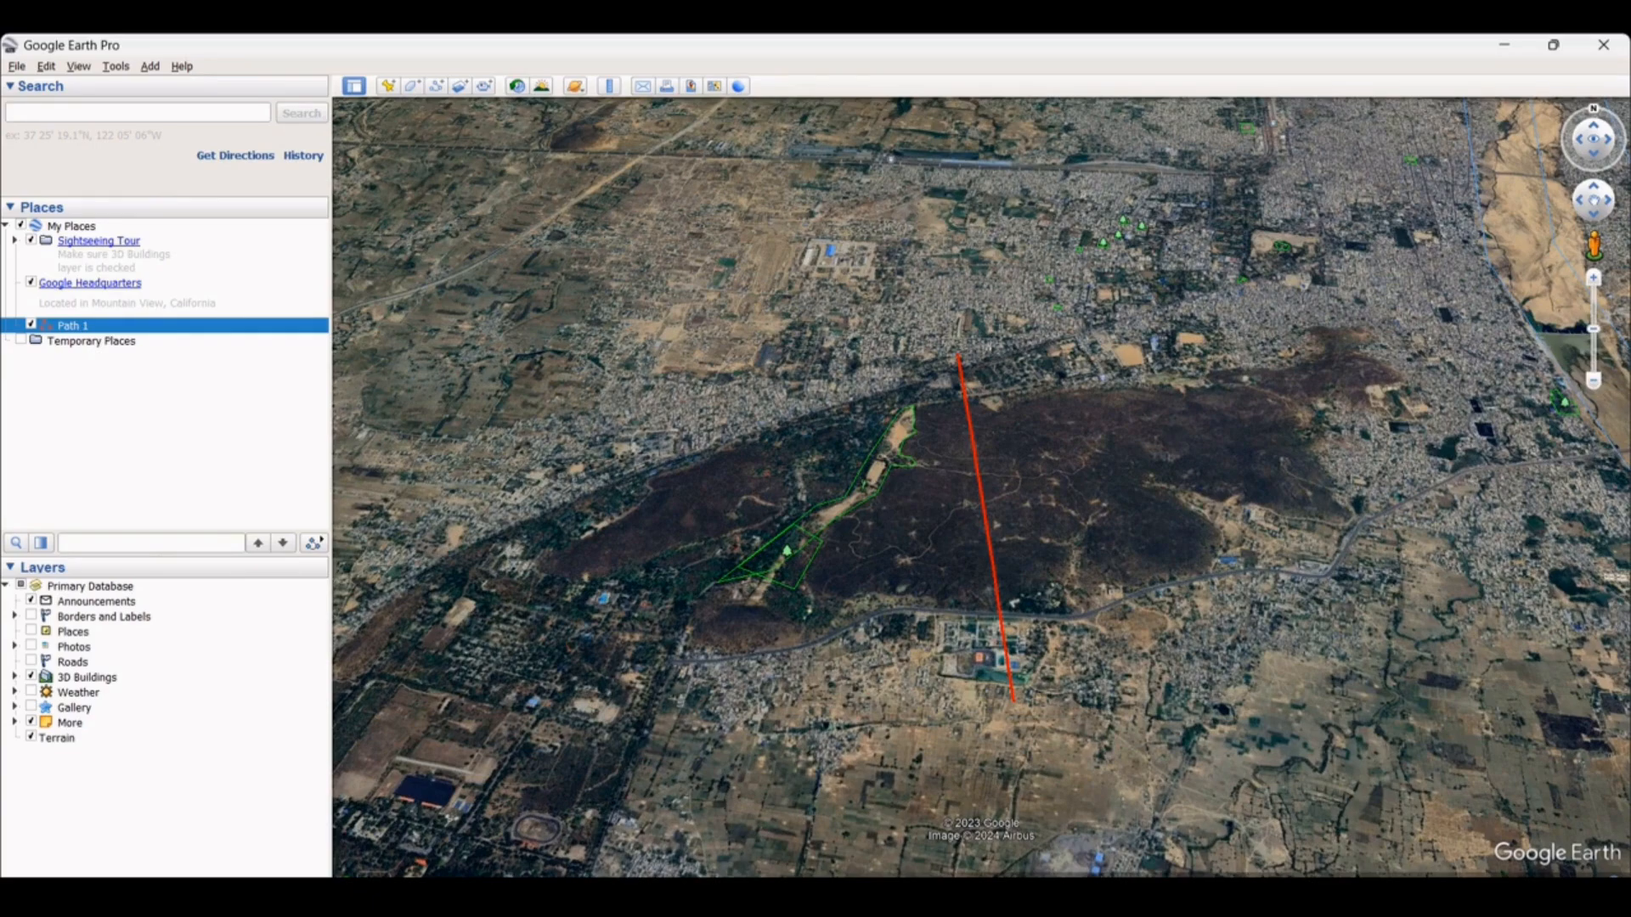
Step: Show the elevation profile of Path 1 from its entry in My Places, examine it, and close it
{"action": "right_click", "coordinate": [155, 328]}
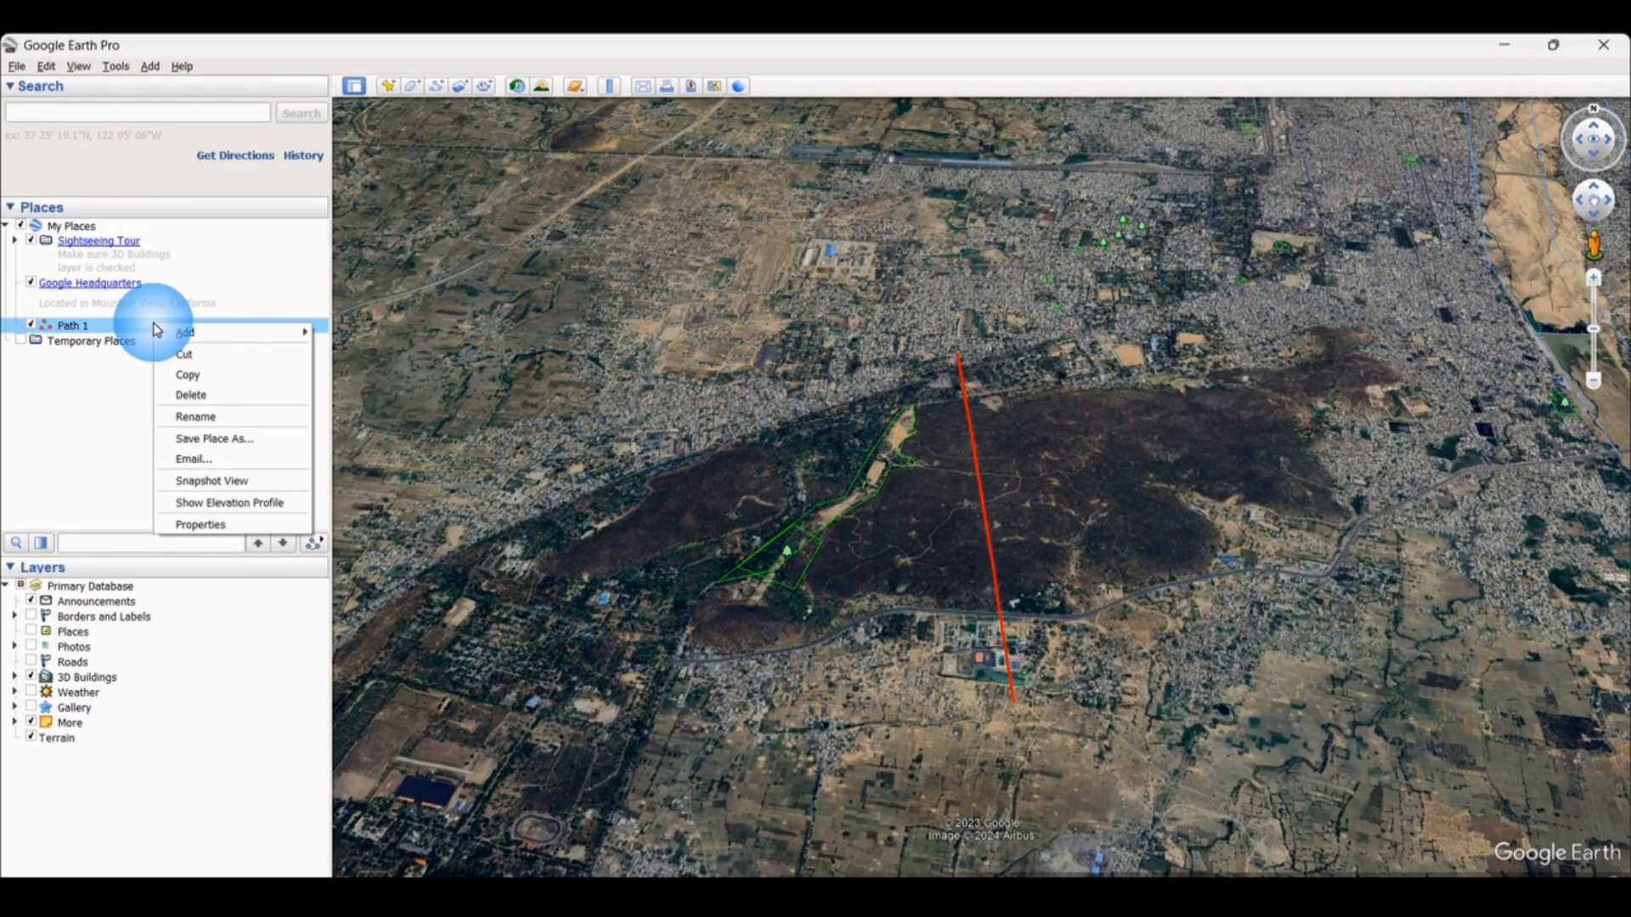
{"action": "left_click", "coordinate": [215, 507]}
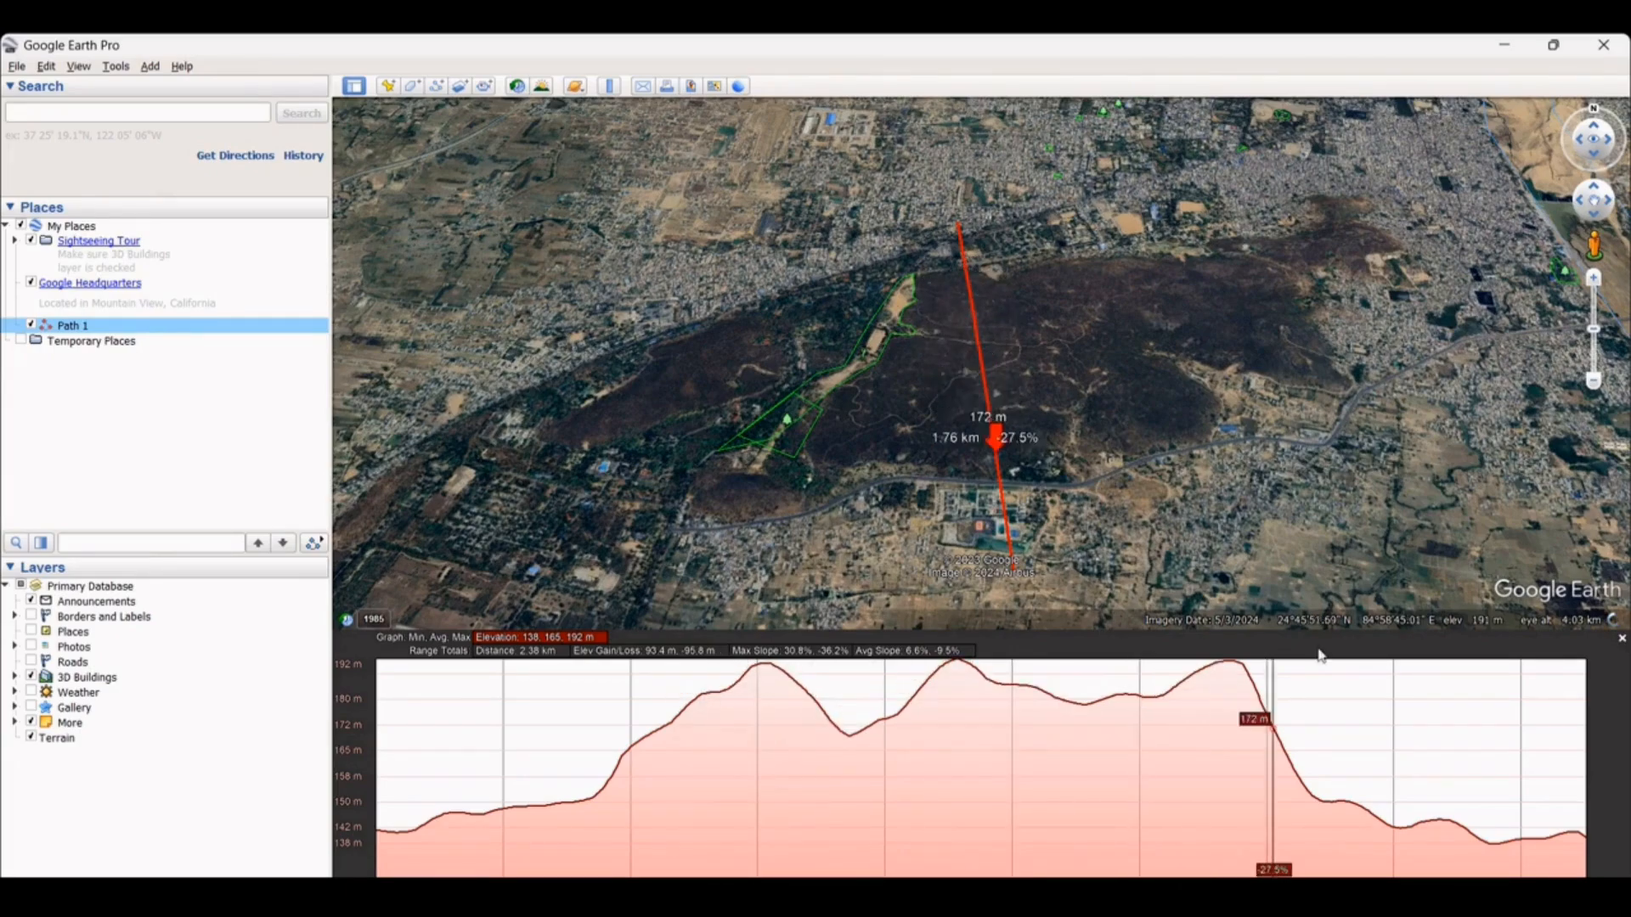
{"action": "left_click", "coordinate": [1622, 638]}
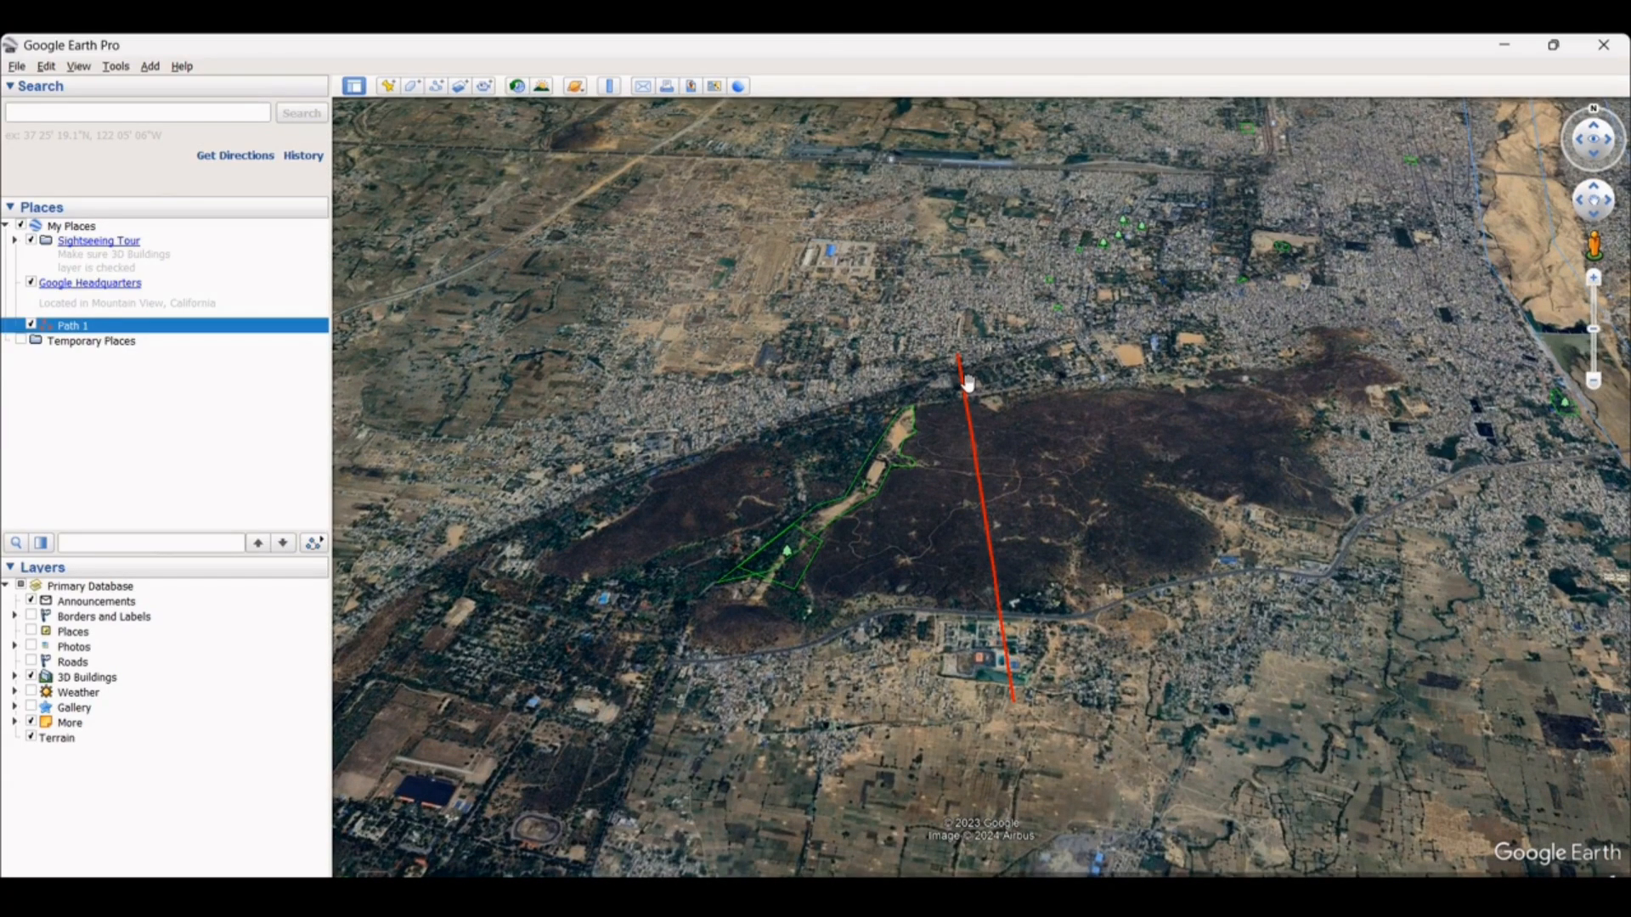
Step: Show the elevation profile again directly from the red path line on the map, examine it, and close it
{"action": "right_click", "coordinate": [967, 412]}
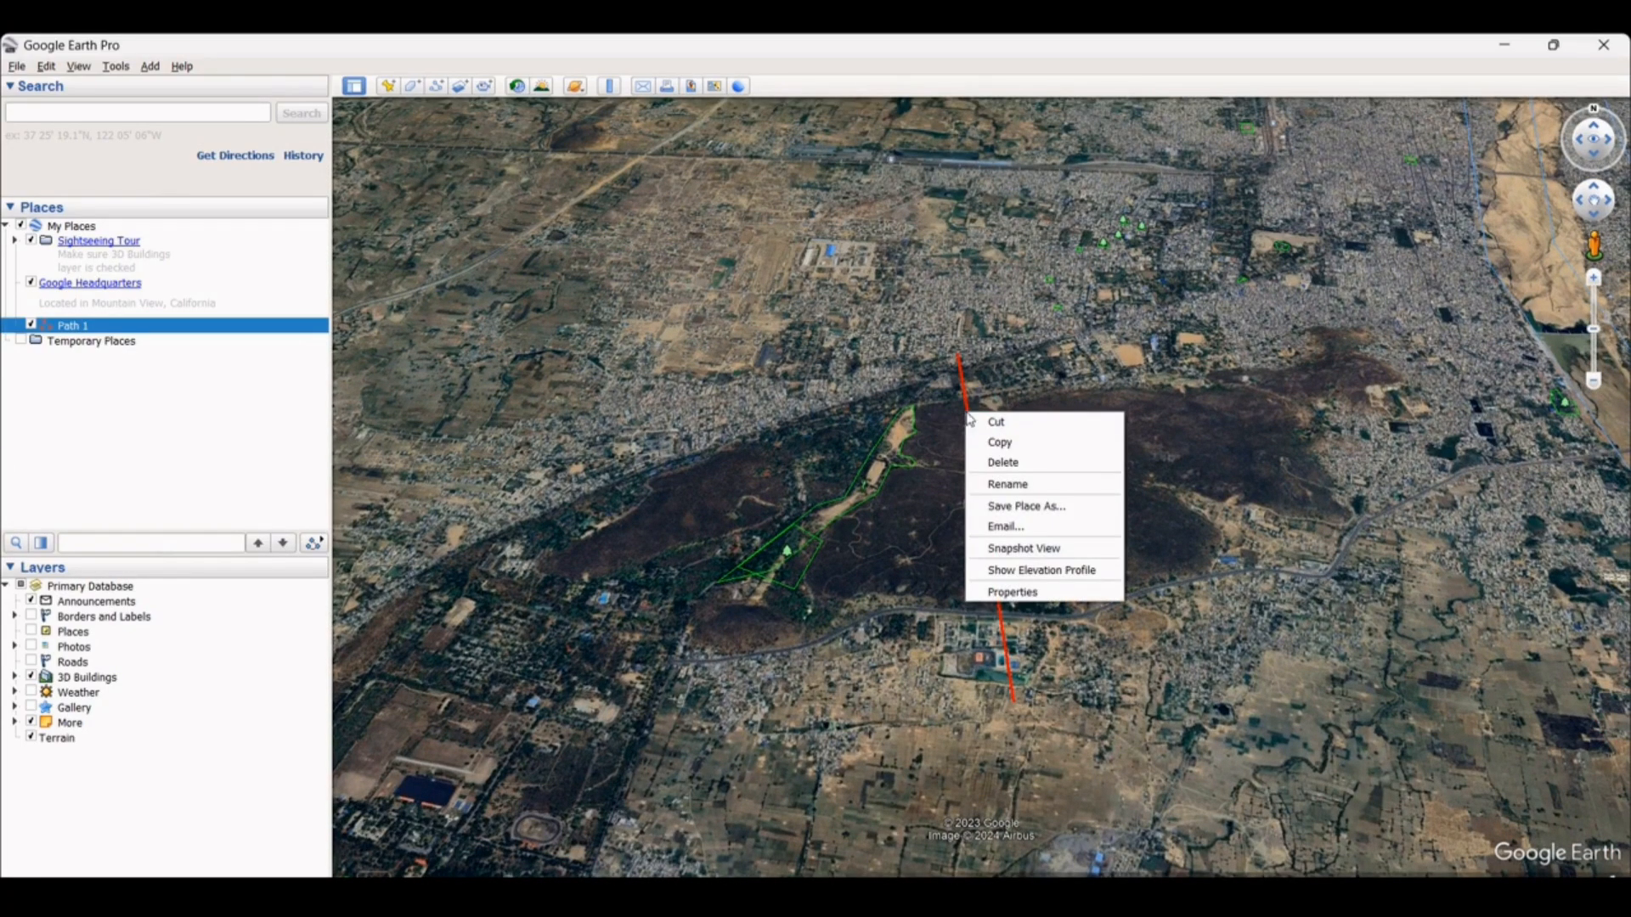
{"action": "left_click", "coordinate": [1030, 576]}
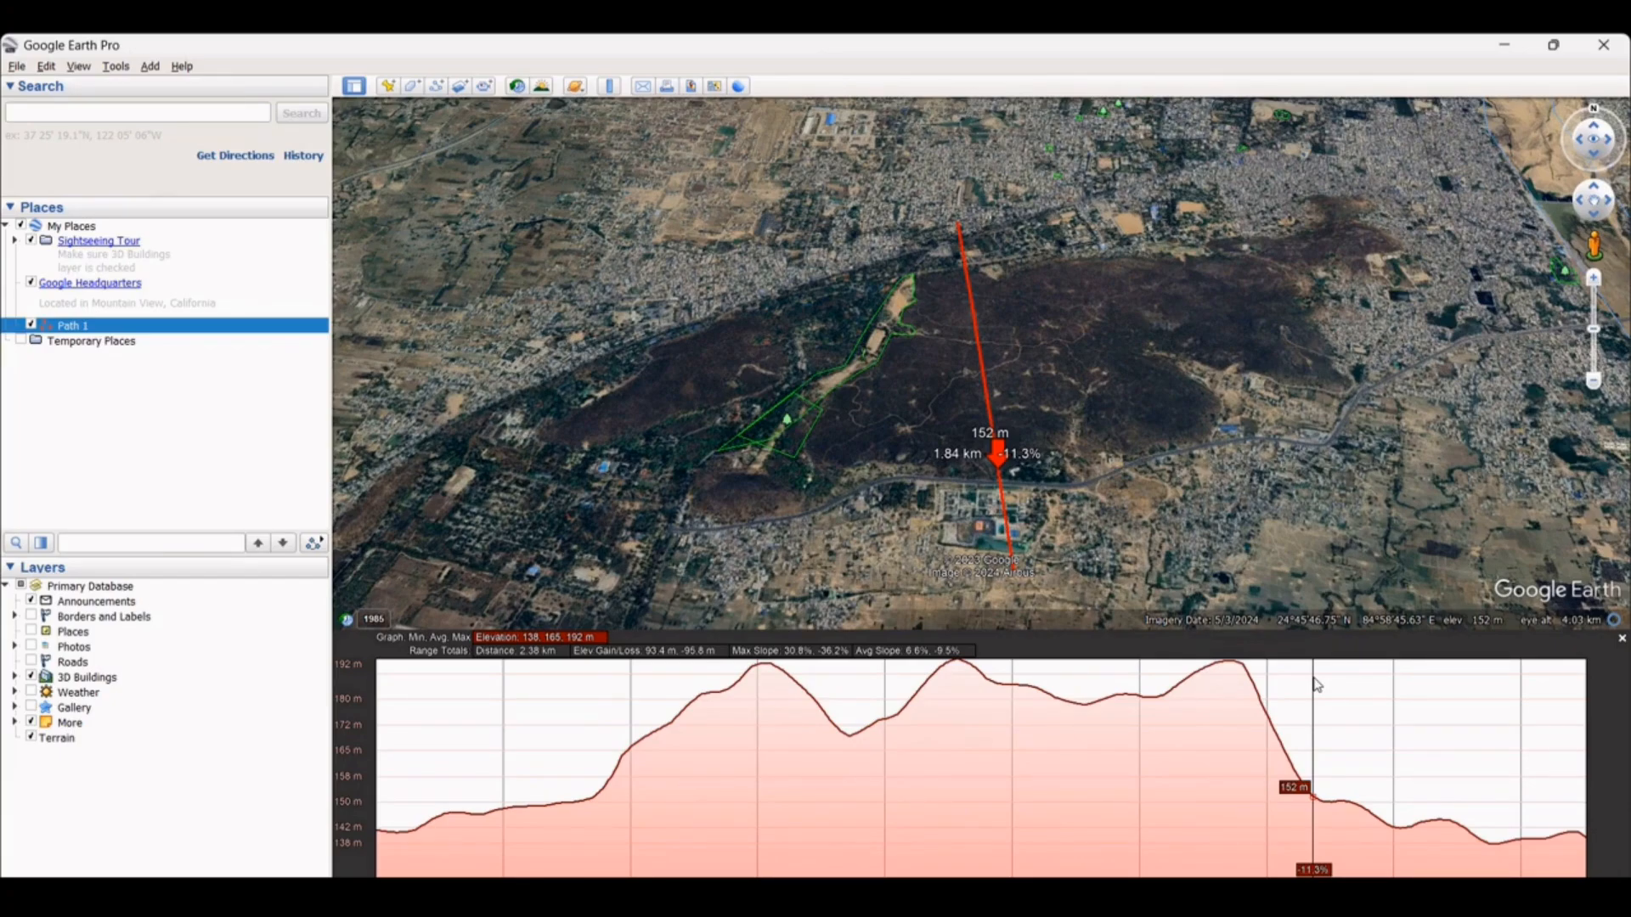
{"action": "left_click", "coordinate": [1621, 639]}
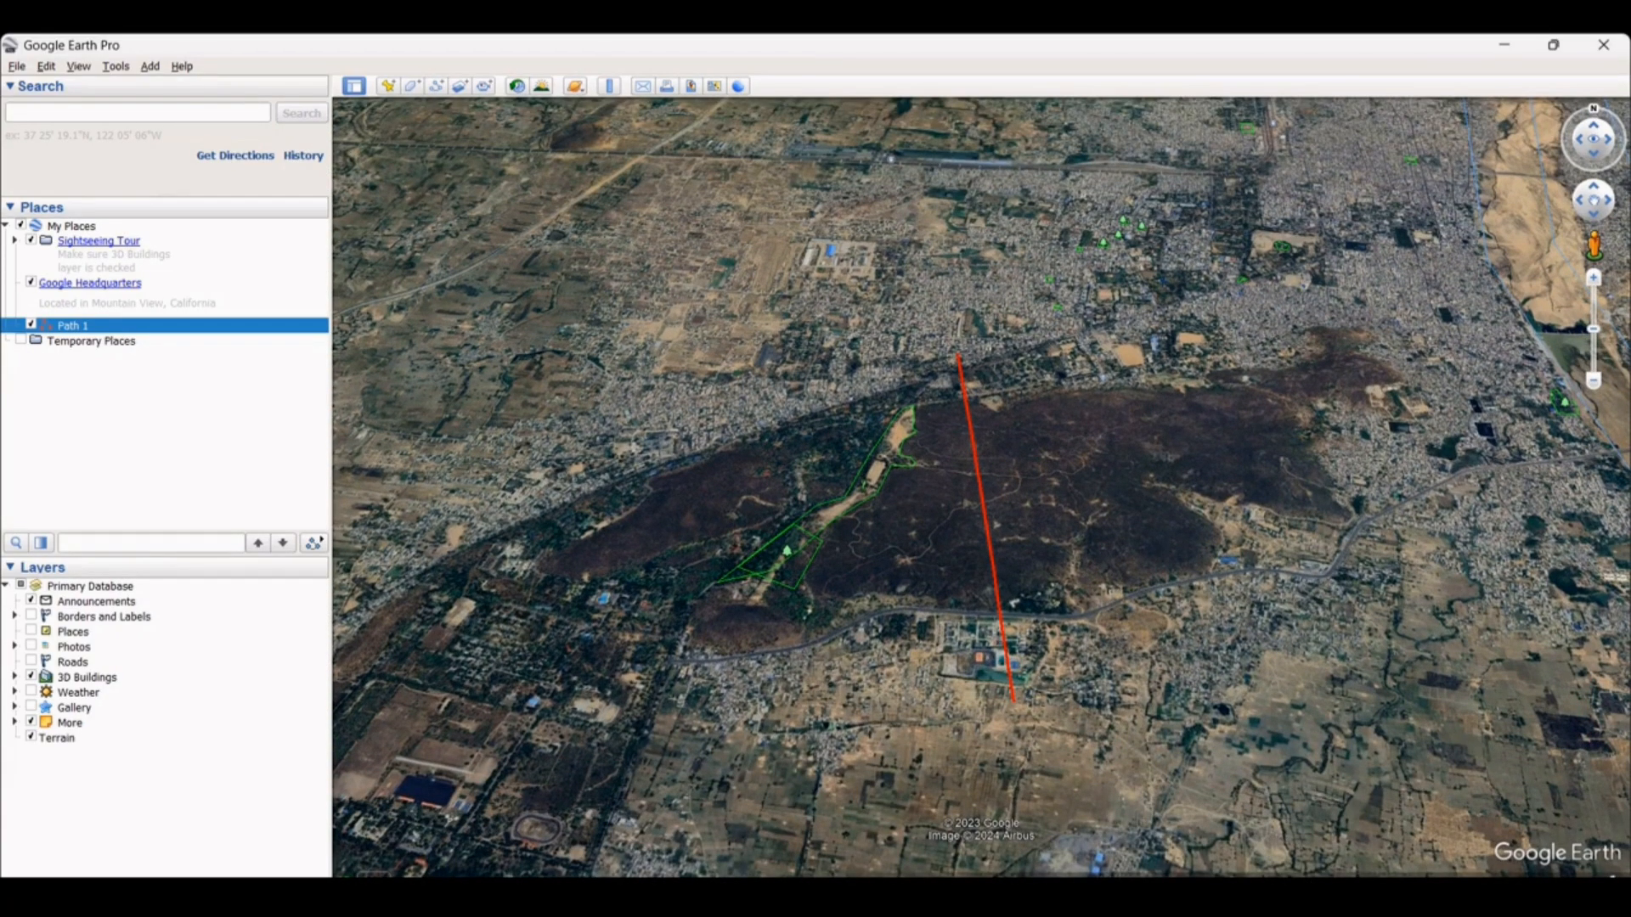
Step: Turn on historical imagery and bring the large isolated hill east of the river into view
{"action": "left_click", "coordinate": [517, 86]}
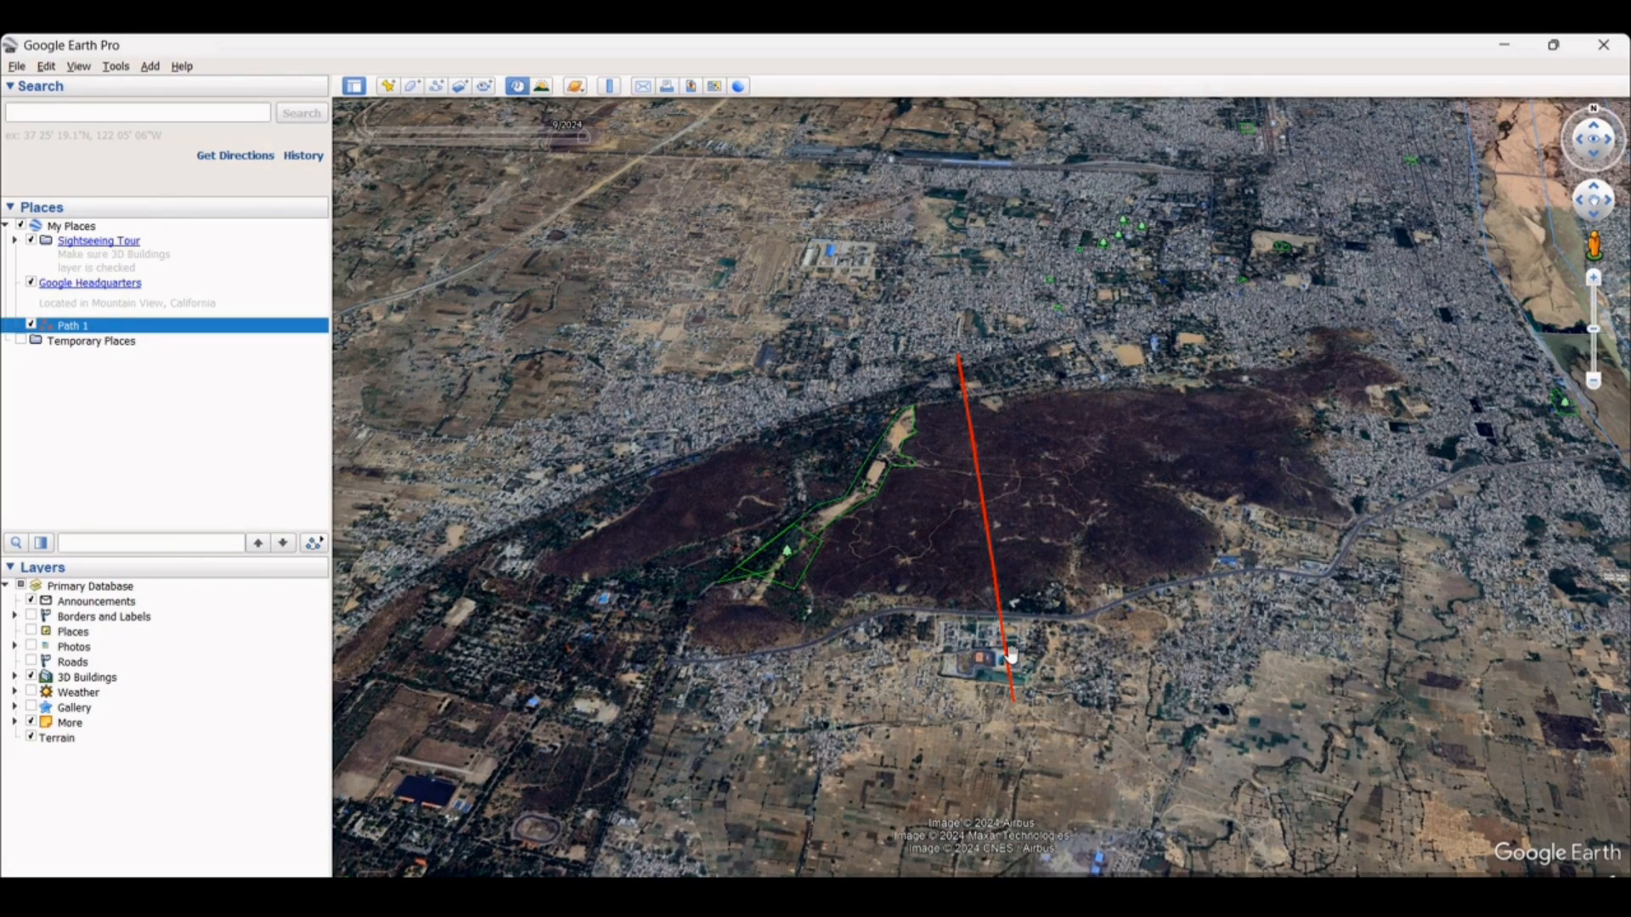
{"action": "scroll", "coordinate": [1011, 652], "scroll_direction": "down", "scroll_amount": 3}
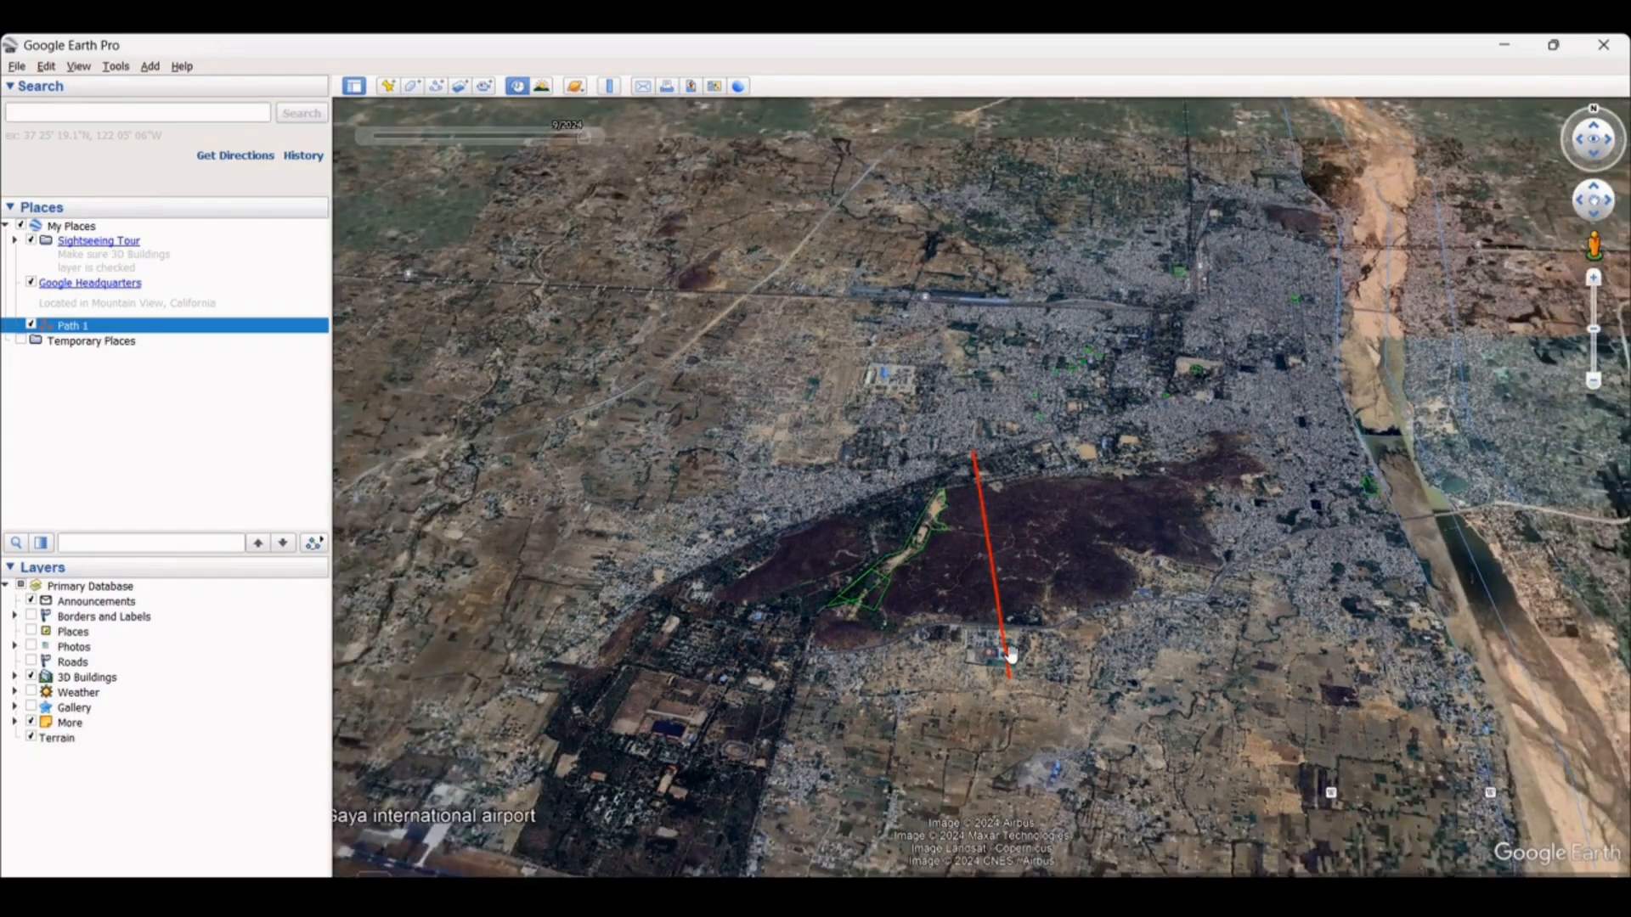
{"action": "left_click_drag", "start_coordinate": [1220, 674], "coordinate": [764, 575]}
{"action": "left_click_drag", "start_coordinate": [1124, 513], "coordinate": [828, 331]}
{"action": "left_click_drag", "start_coordinate": [1130, 439], "coordinate": [1139, 266]}
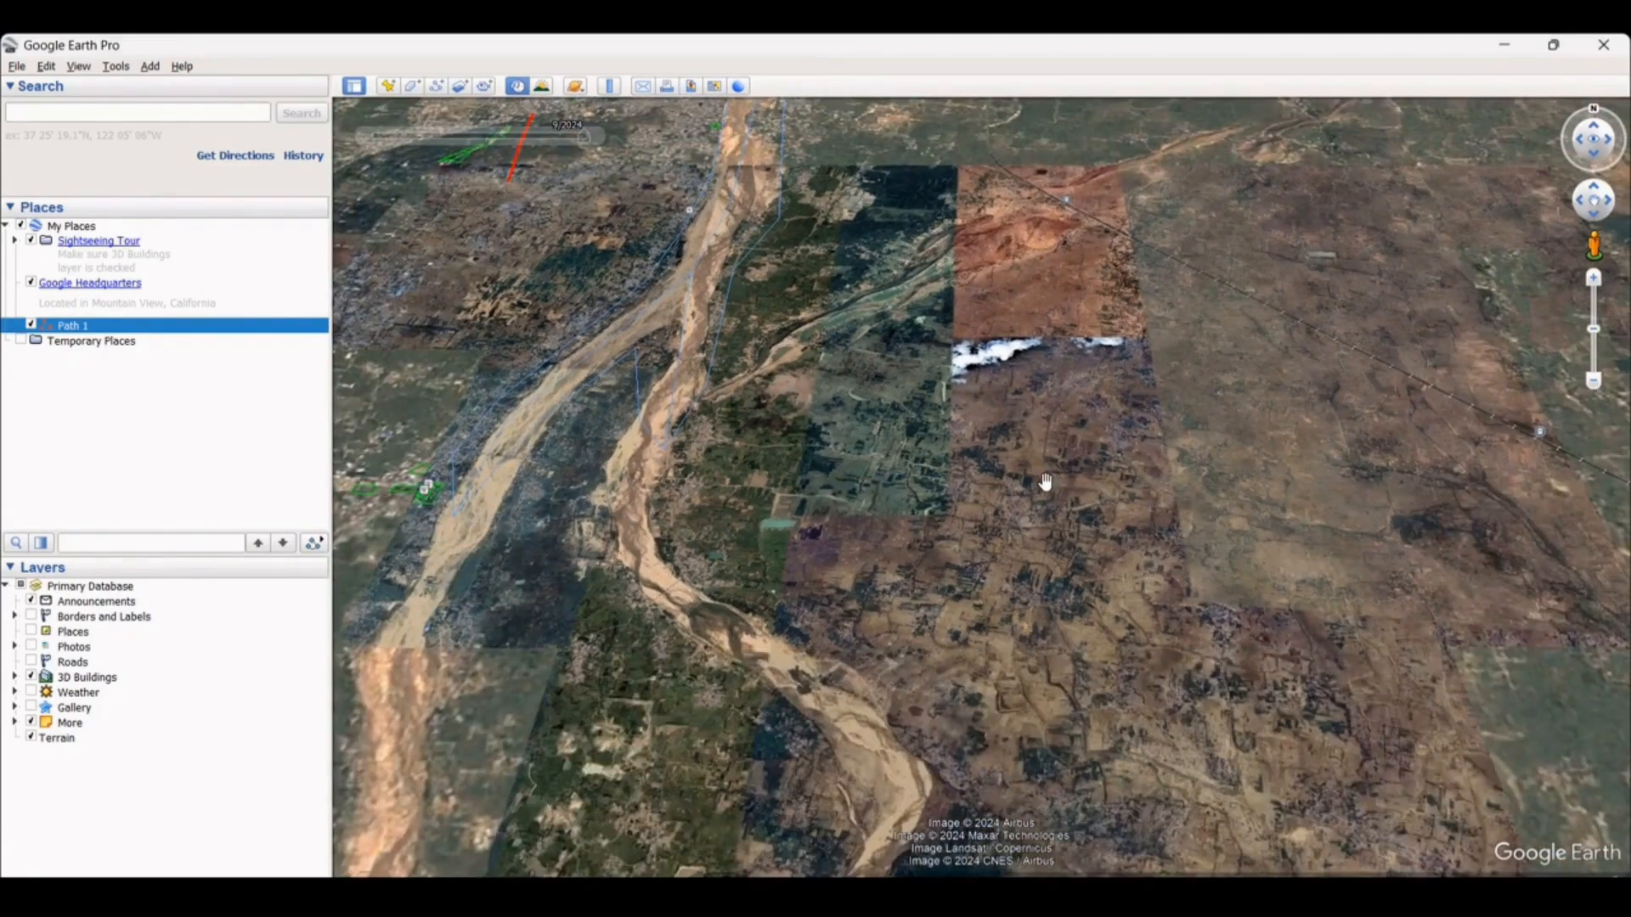
{"action": "scroll", "coordinate": [1054, 484], "scroll_direction": "down", "scroll_amount": 3}
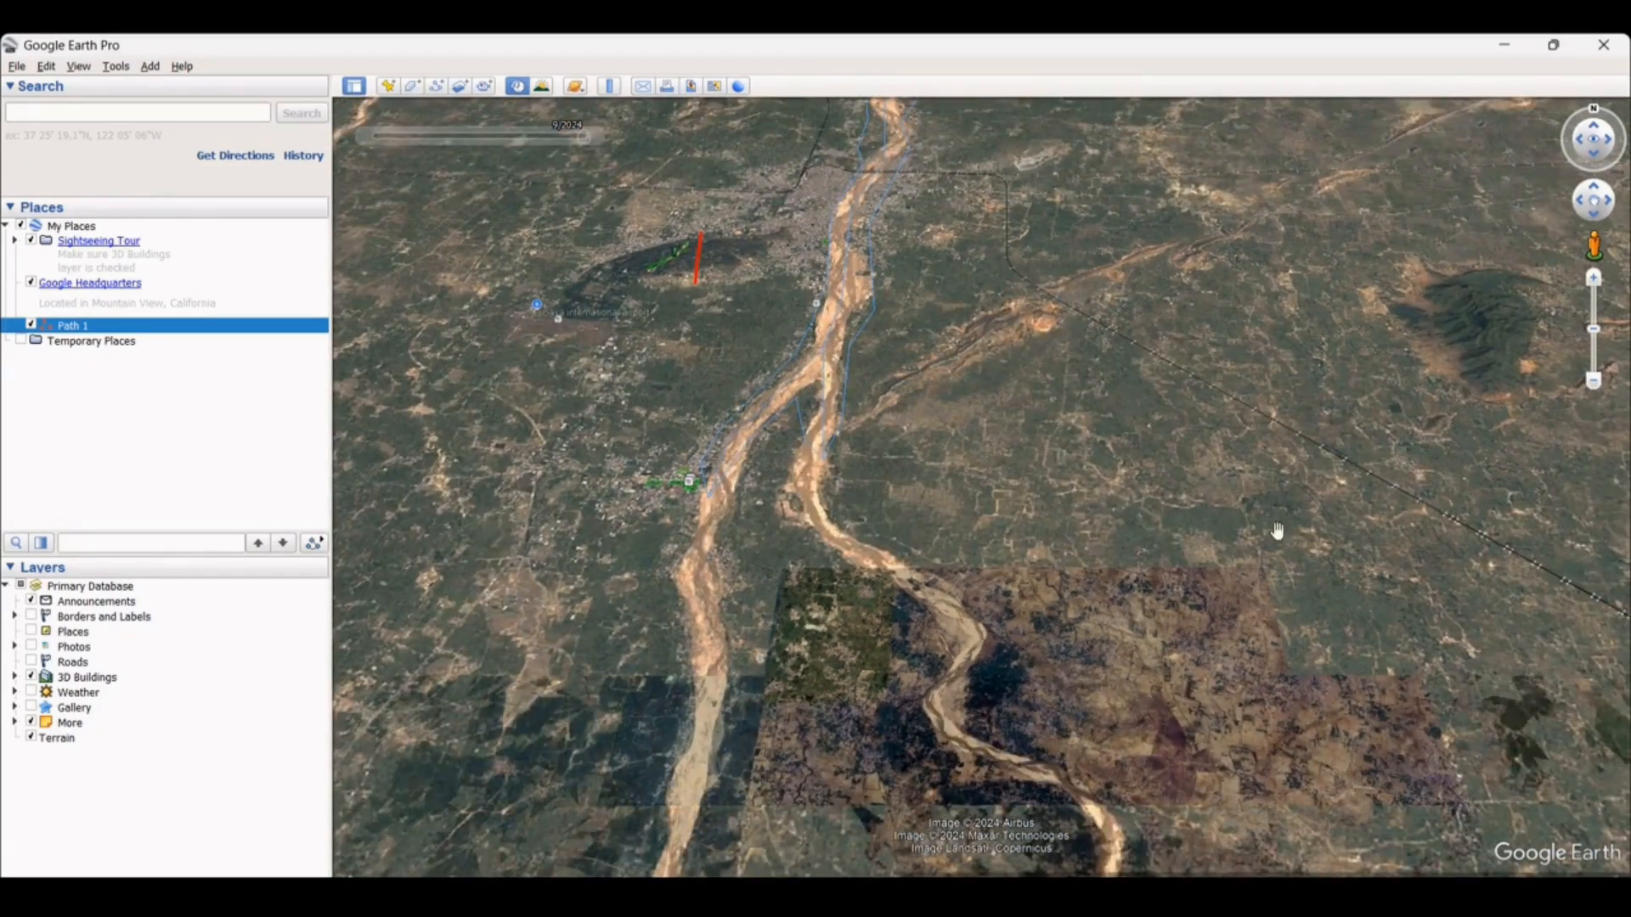
{"action": "left_click_drag", "start_coordinate": [1425, 423], "coordinate": [1110, 473]}
{"action": "scroll", "coordinate": [1183, 383], "scroll_direction": "up", "scroll_amount": 4}
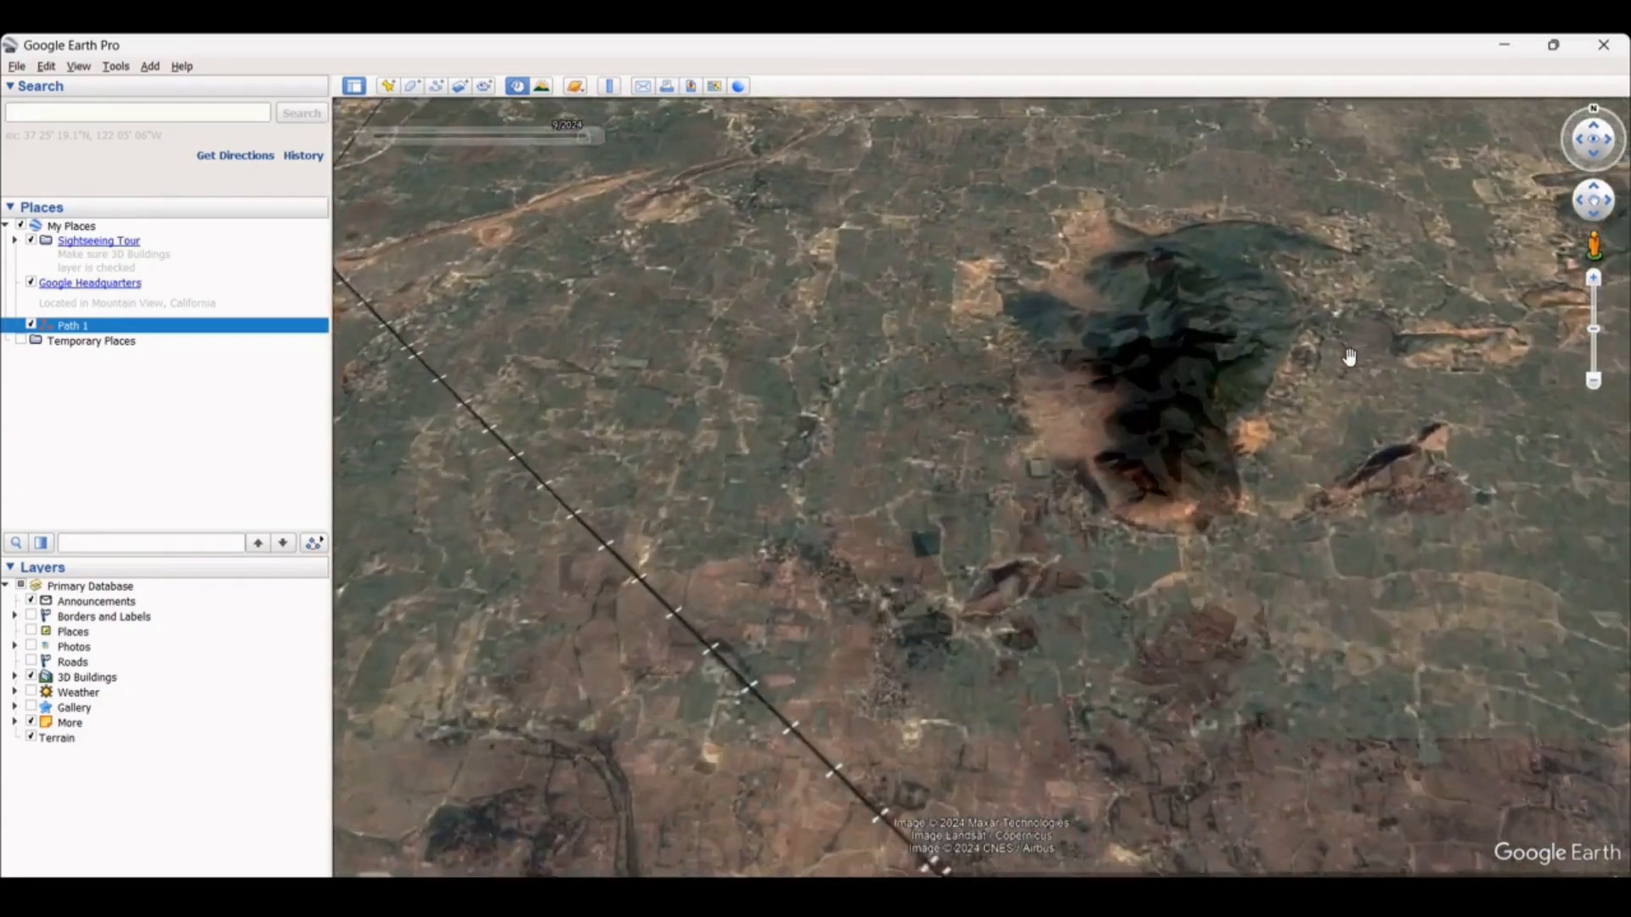
{"action": "scroll", "coordinate": [1366, 349], "scroll_direction": "up", "scroll_amount": 3}
{"action": "scroll", "coordinate": [1348, 393], "scroll_direction": "down", "scroll_amount": 3}
{"action": "left_click_drag", "start_coordinate": [1394, 411], "coordinate": [1224, 536]}
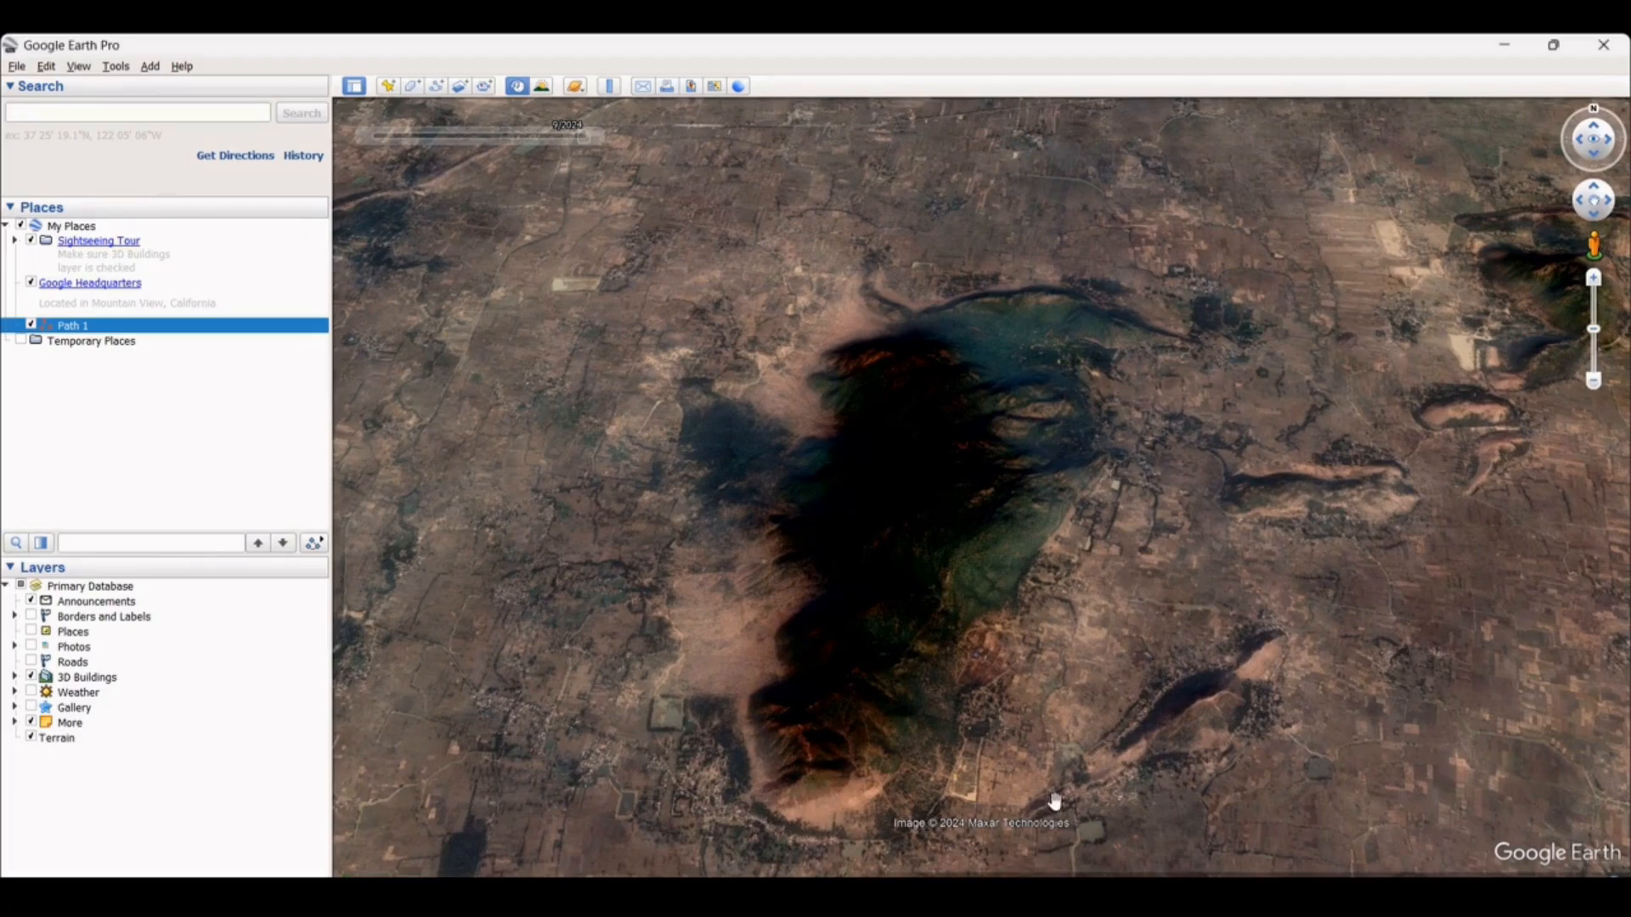
{"action": "left_click_drag", "start_coordinate": [1098, 573], "coordinate": [1004, 466]}
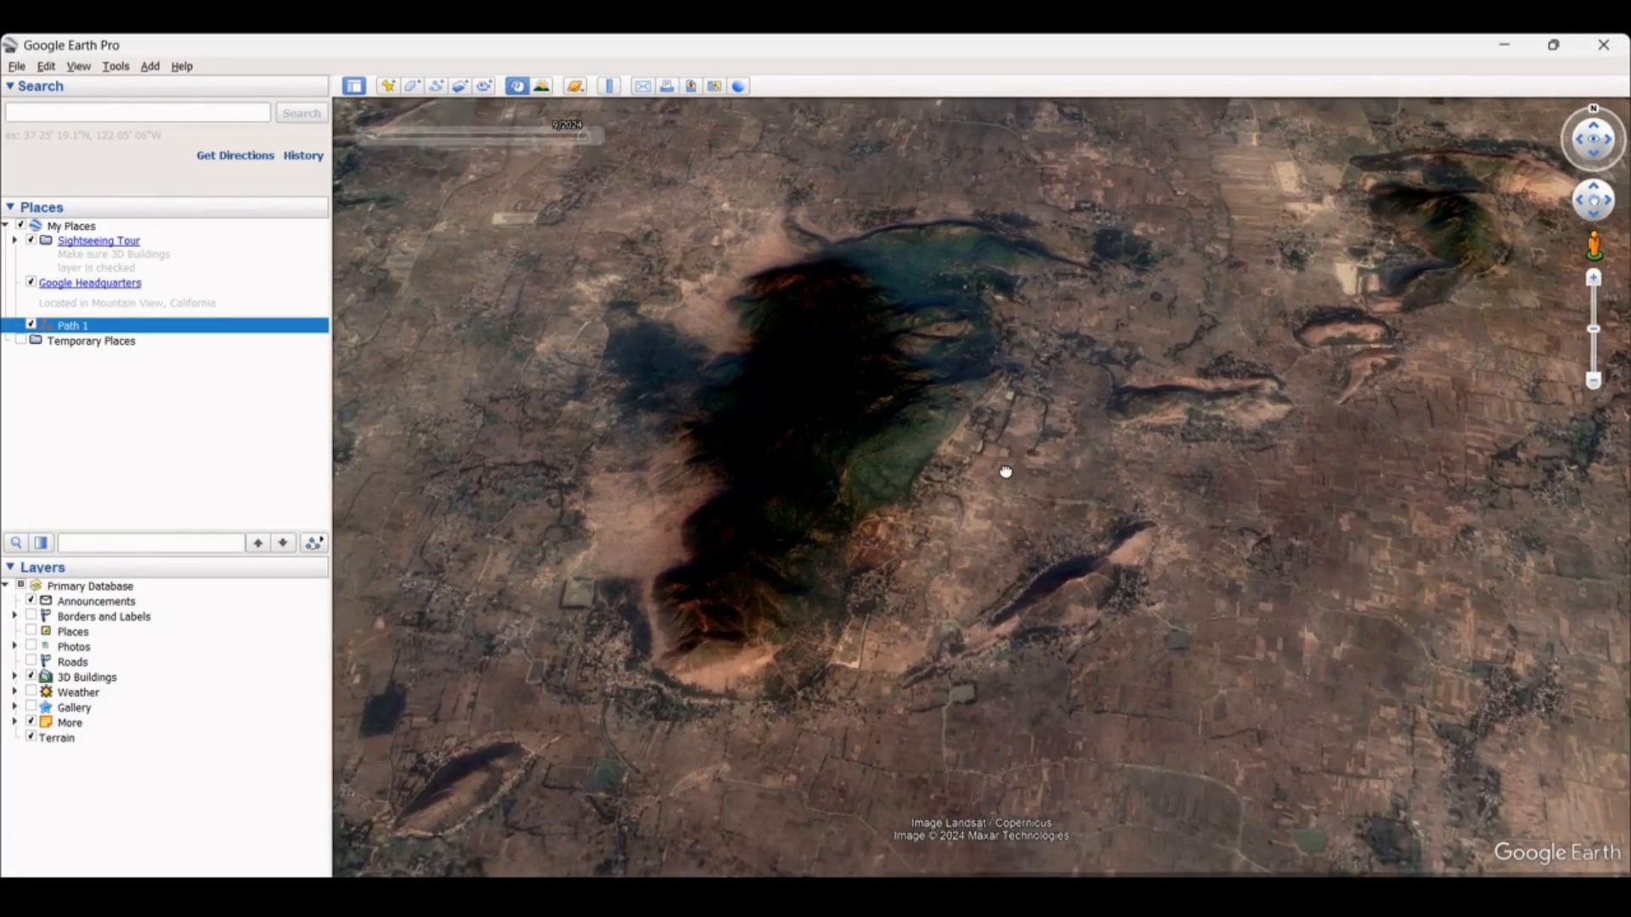
Step: Draw a two-point path from northwest to southeast across the large hill, ending on the small ridge, and name it Path 2
{"action": "left_click", "coordinate": [436, 86]}
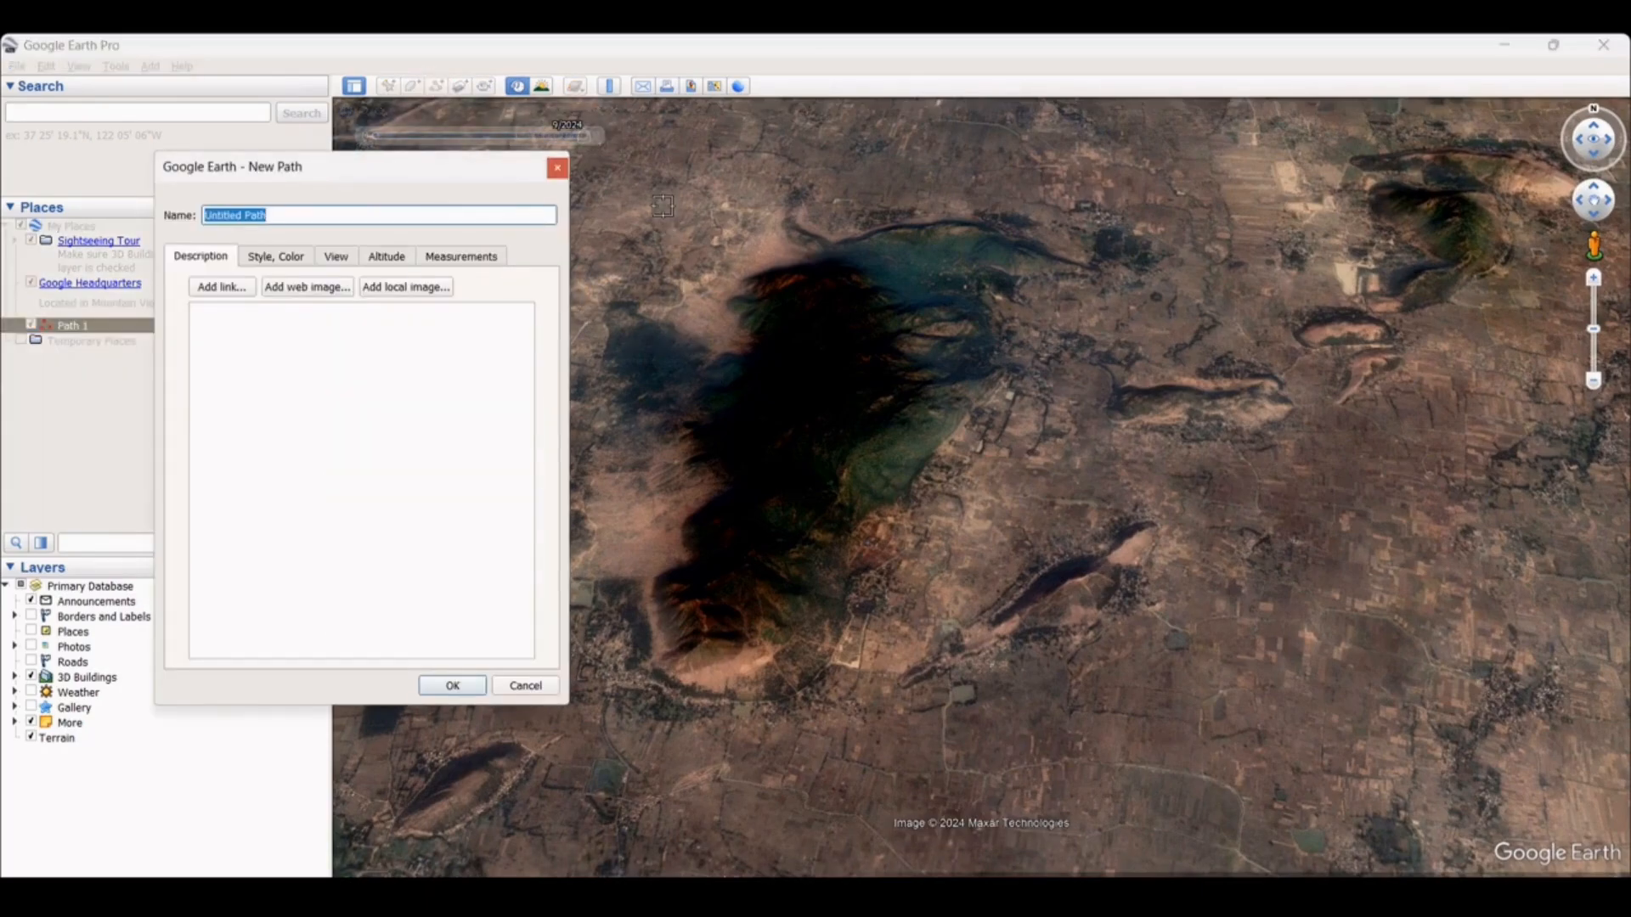
{"action": "left_click", "coordinate": [647, 184]}
{"action": "left_click", "coordinate": [1120, 543]}
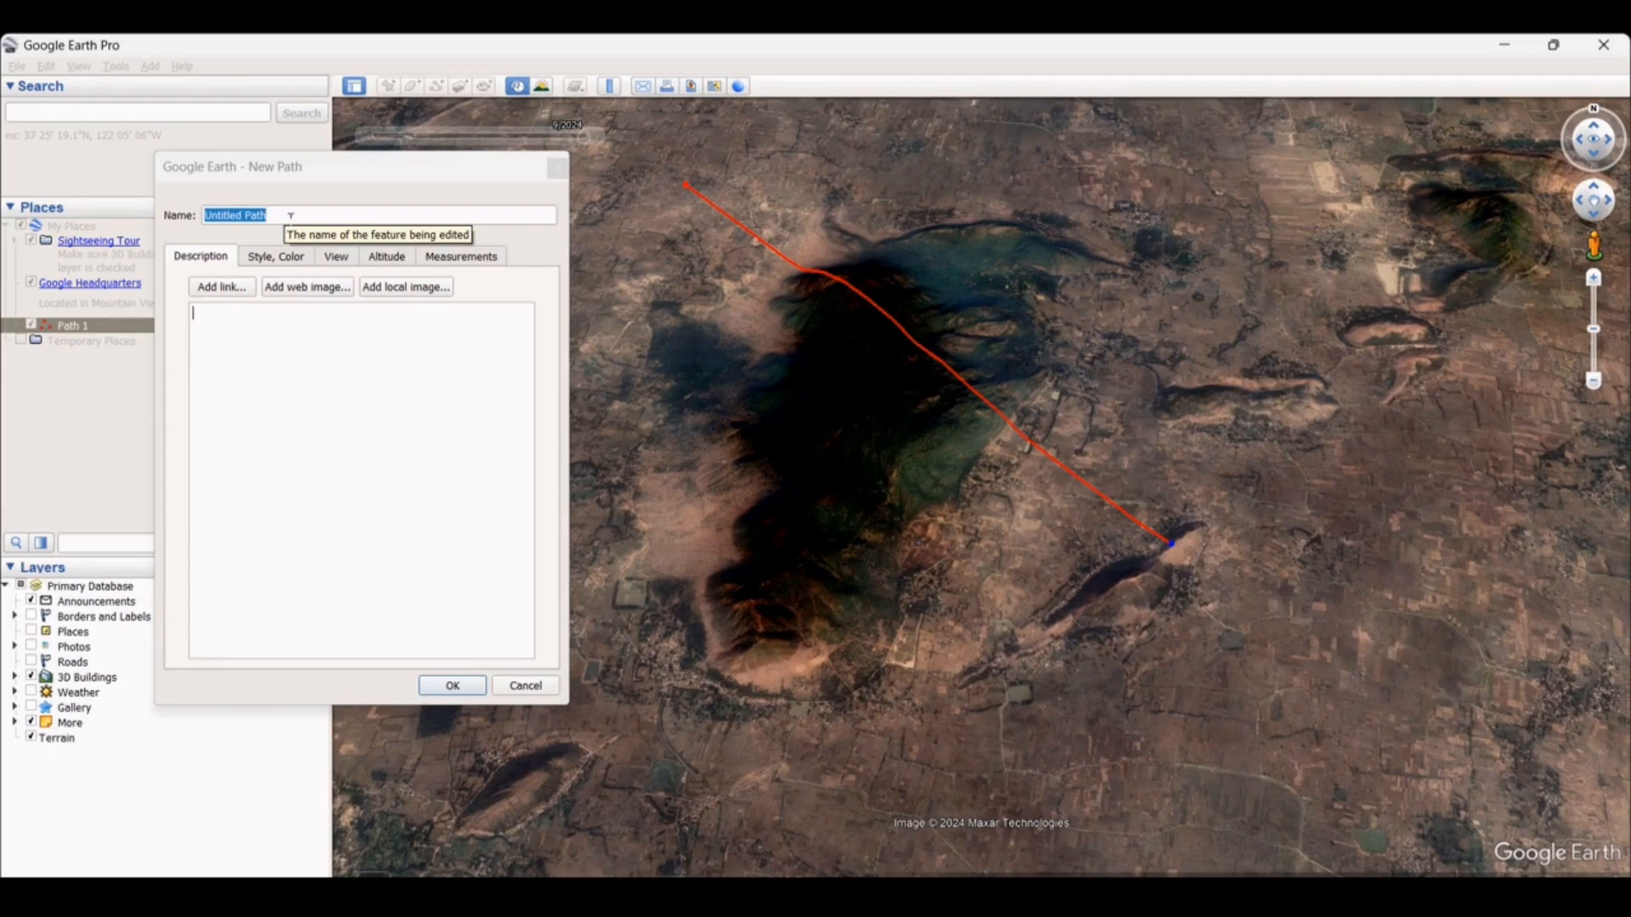
{"action": "left_click_drag", "start_coordinate": [290, 215], "coordinate": [33, 185]}
{"action": "type", "text": "ath "}
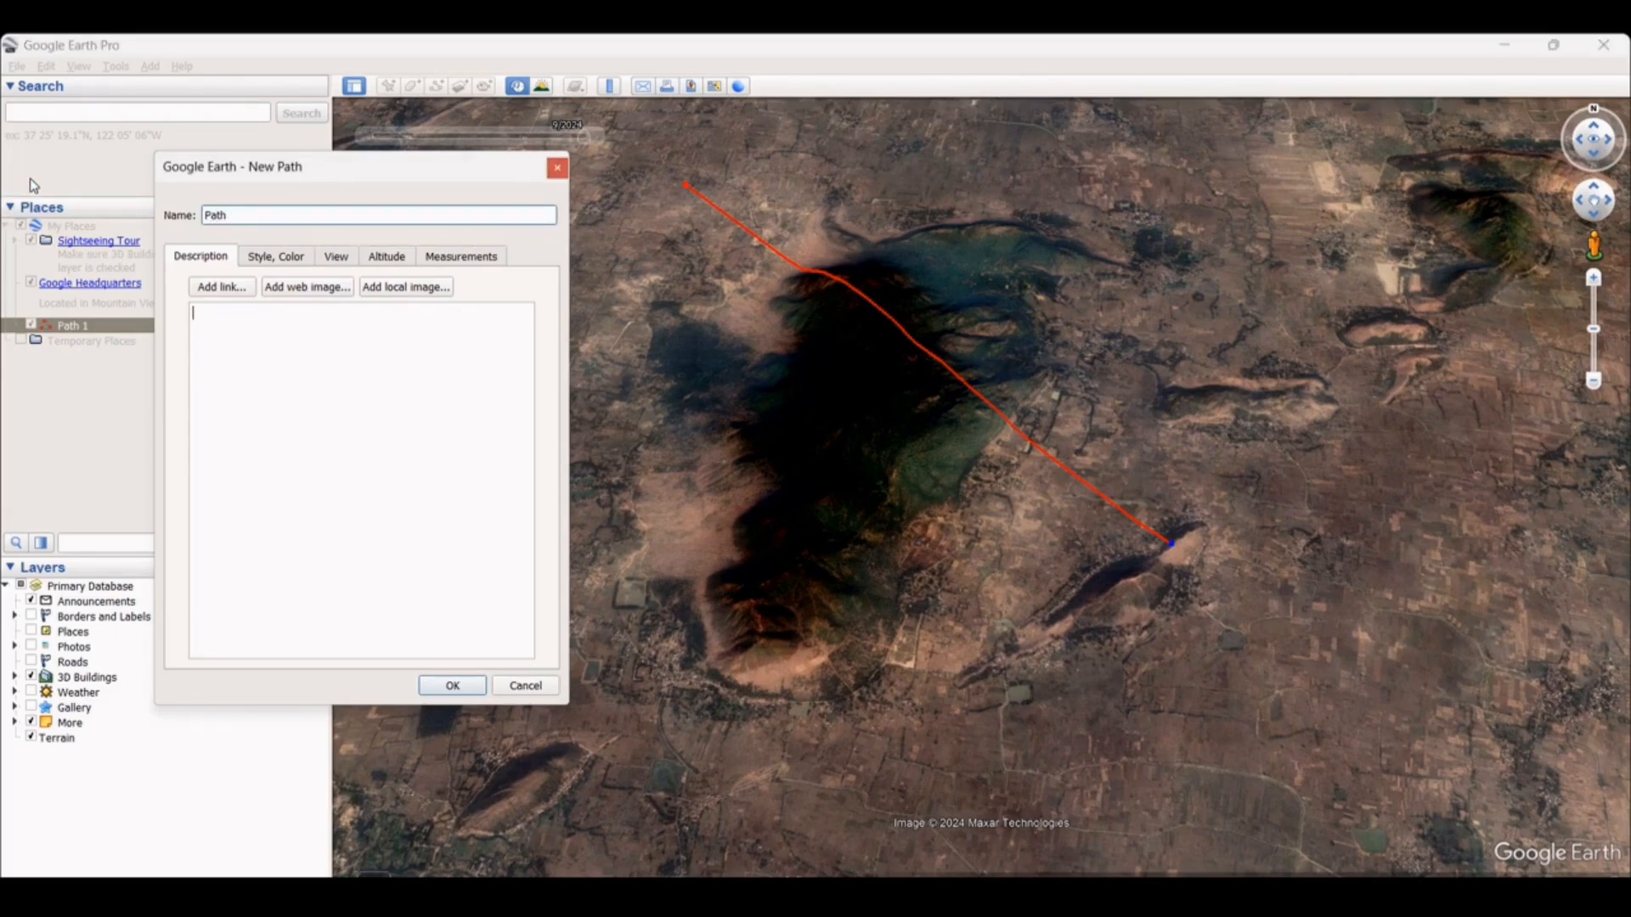
{"action": "type", "text": "2"}
Step: Change the Path 2 line color to blue-violet and save the path
{"action": "left_click", "coordinate": [271, 257]}
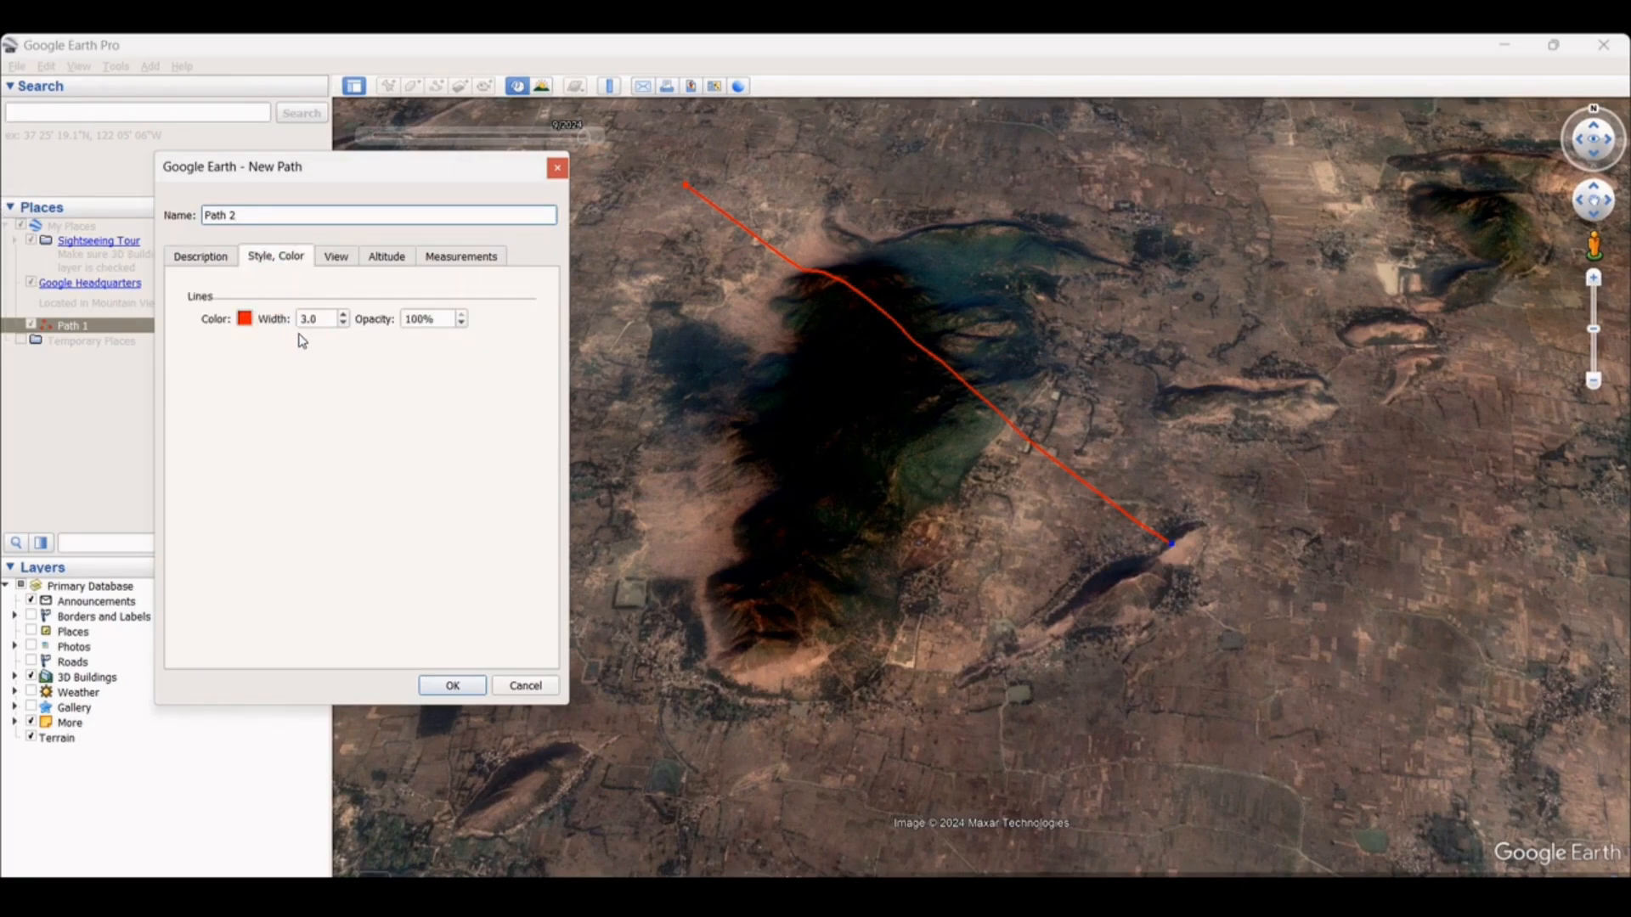
{"action": "left_click", "coordinate": [247, 317]}
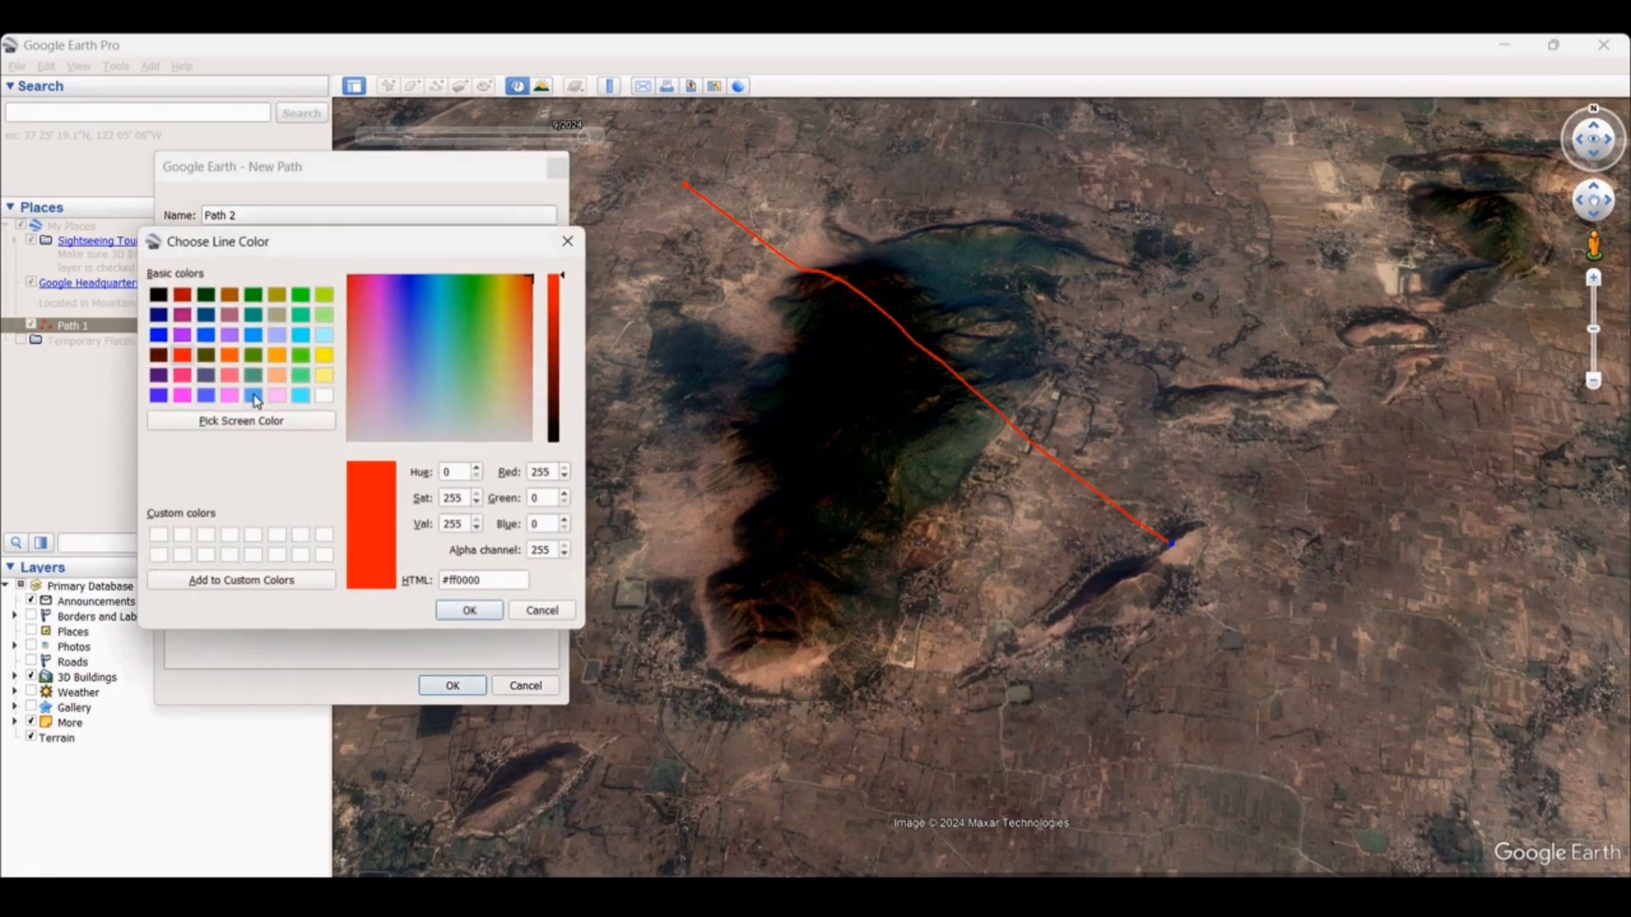
{"action": "left_click", "coordinate": [158, 395]}
{"action": "left_click", "coordinate": [472, 612]}
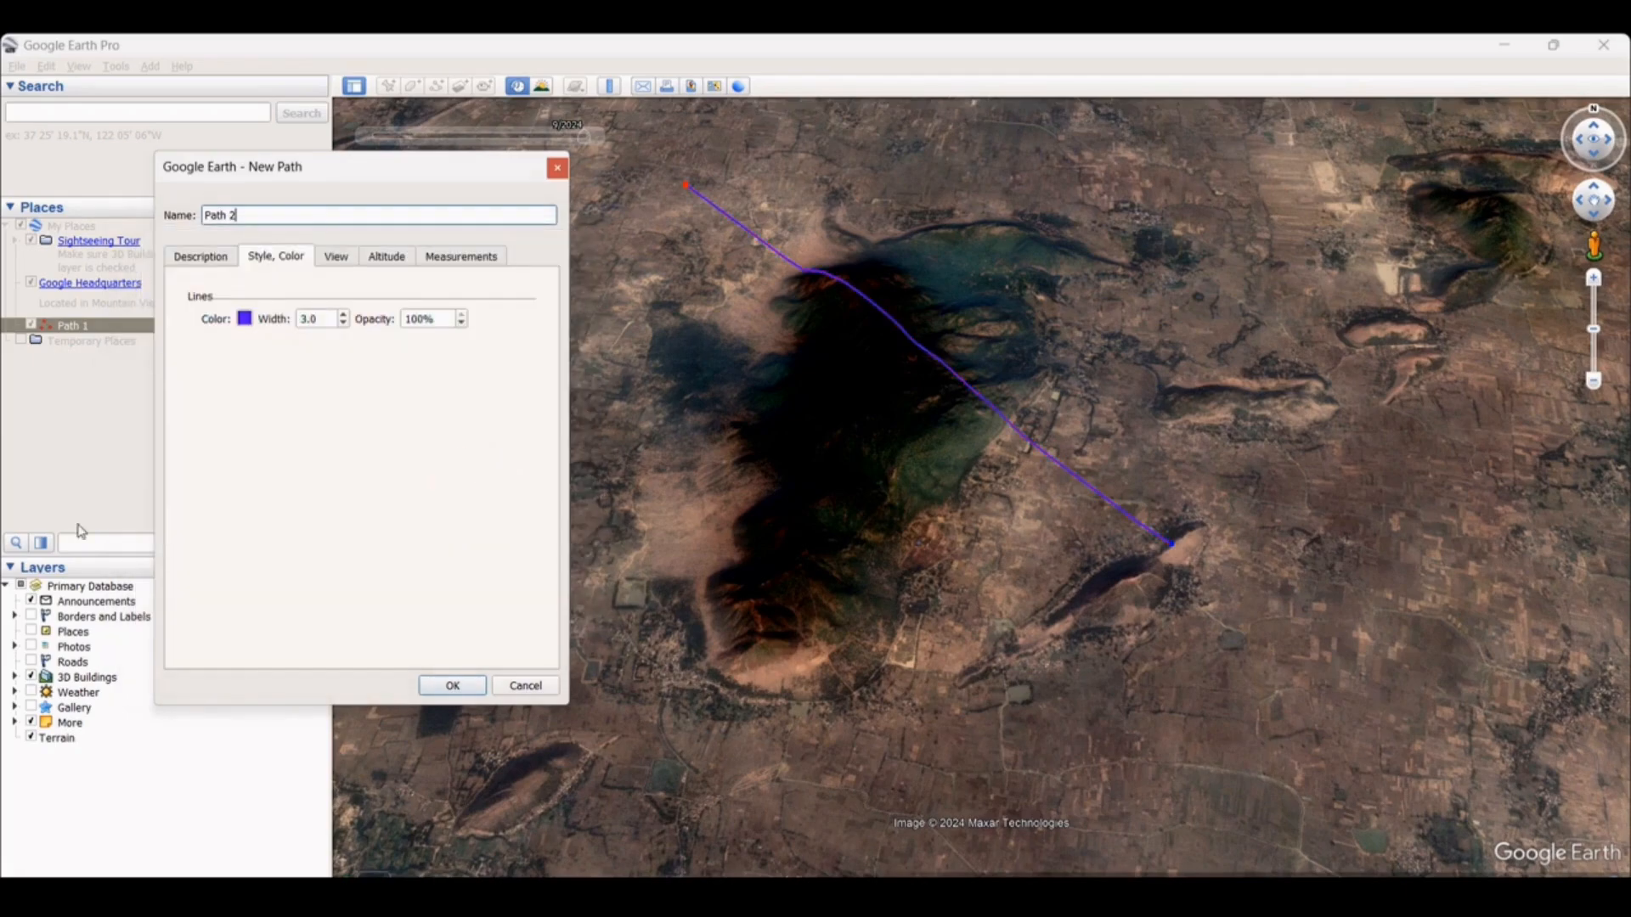
{"action": "left_click", "coordinate": [452, 686]}
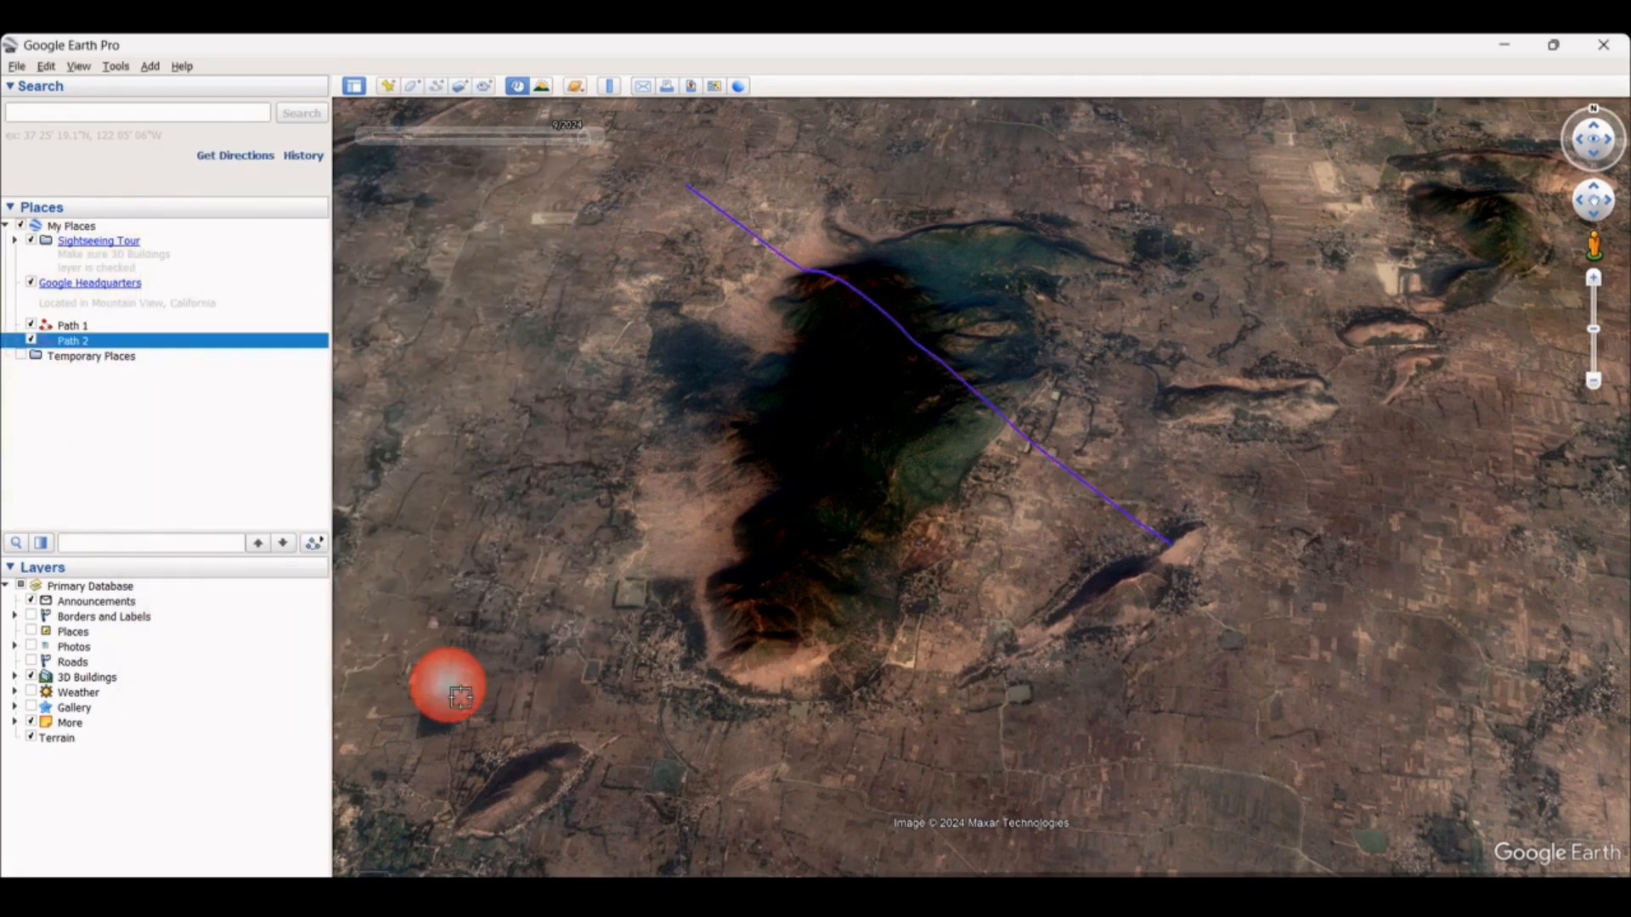
Step: Show the elevation profile of Path 2 from its line on the map, examine it, and close it
{"action": "right_click", "coordinate": [871, 300]}
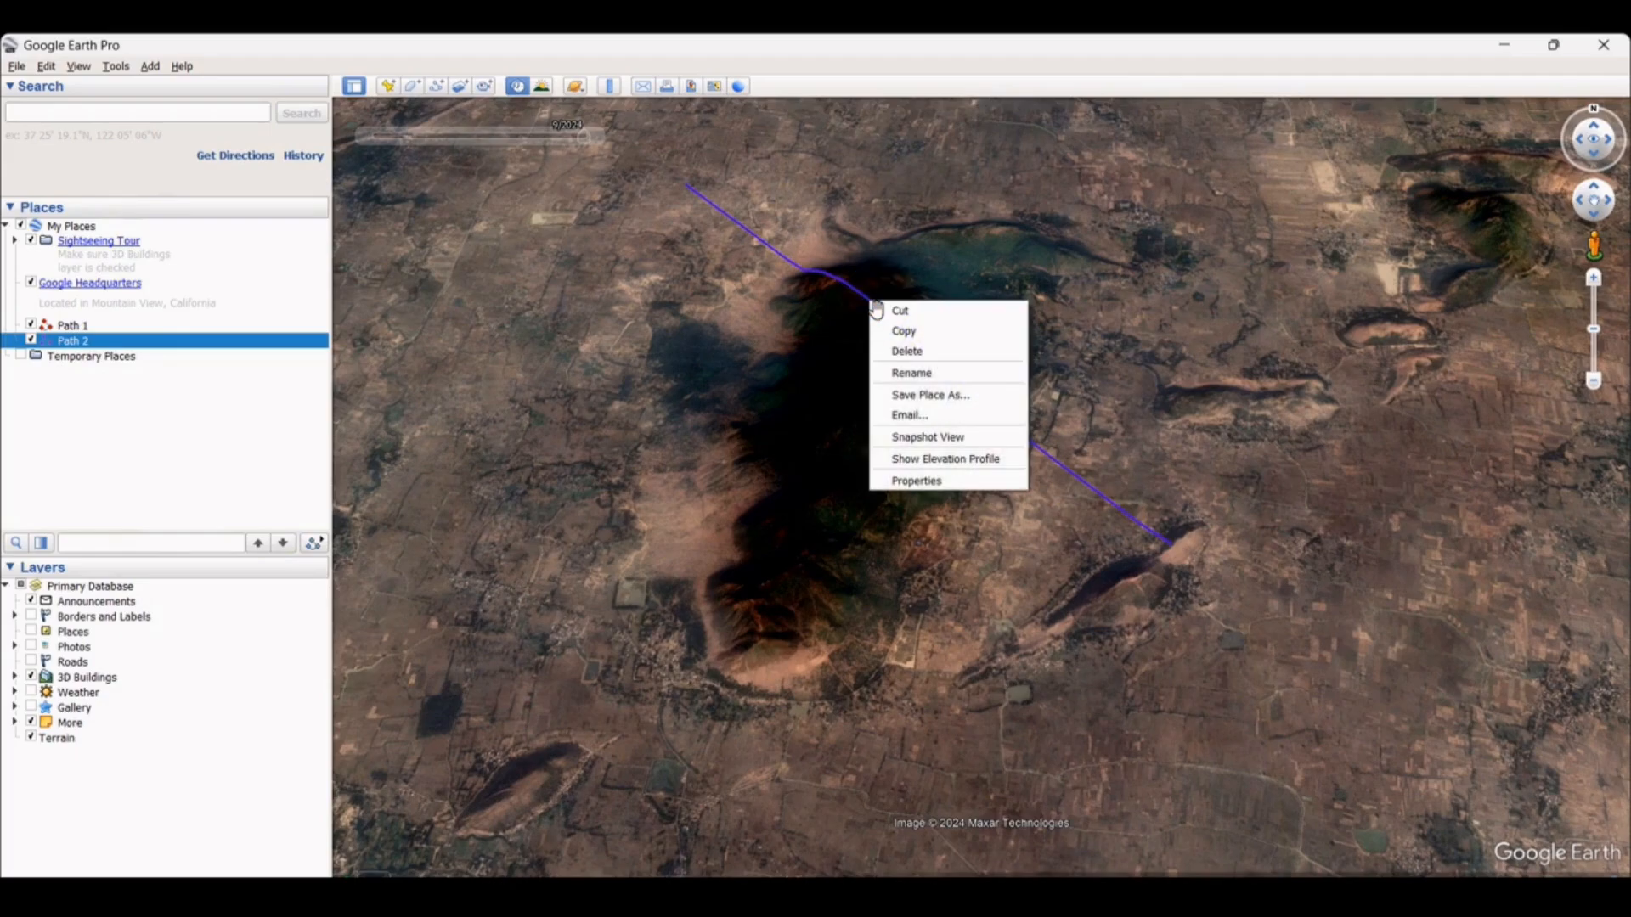
{"action": "left_click", "coordinate": [949, 460]}
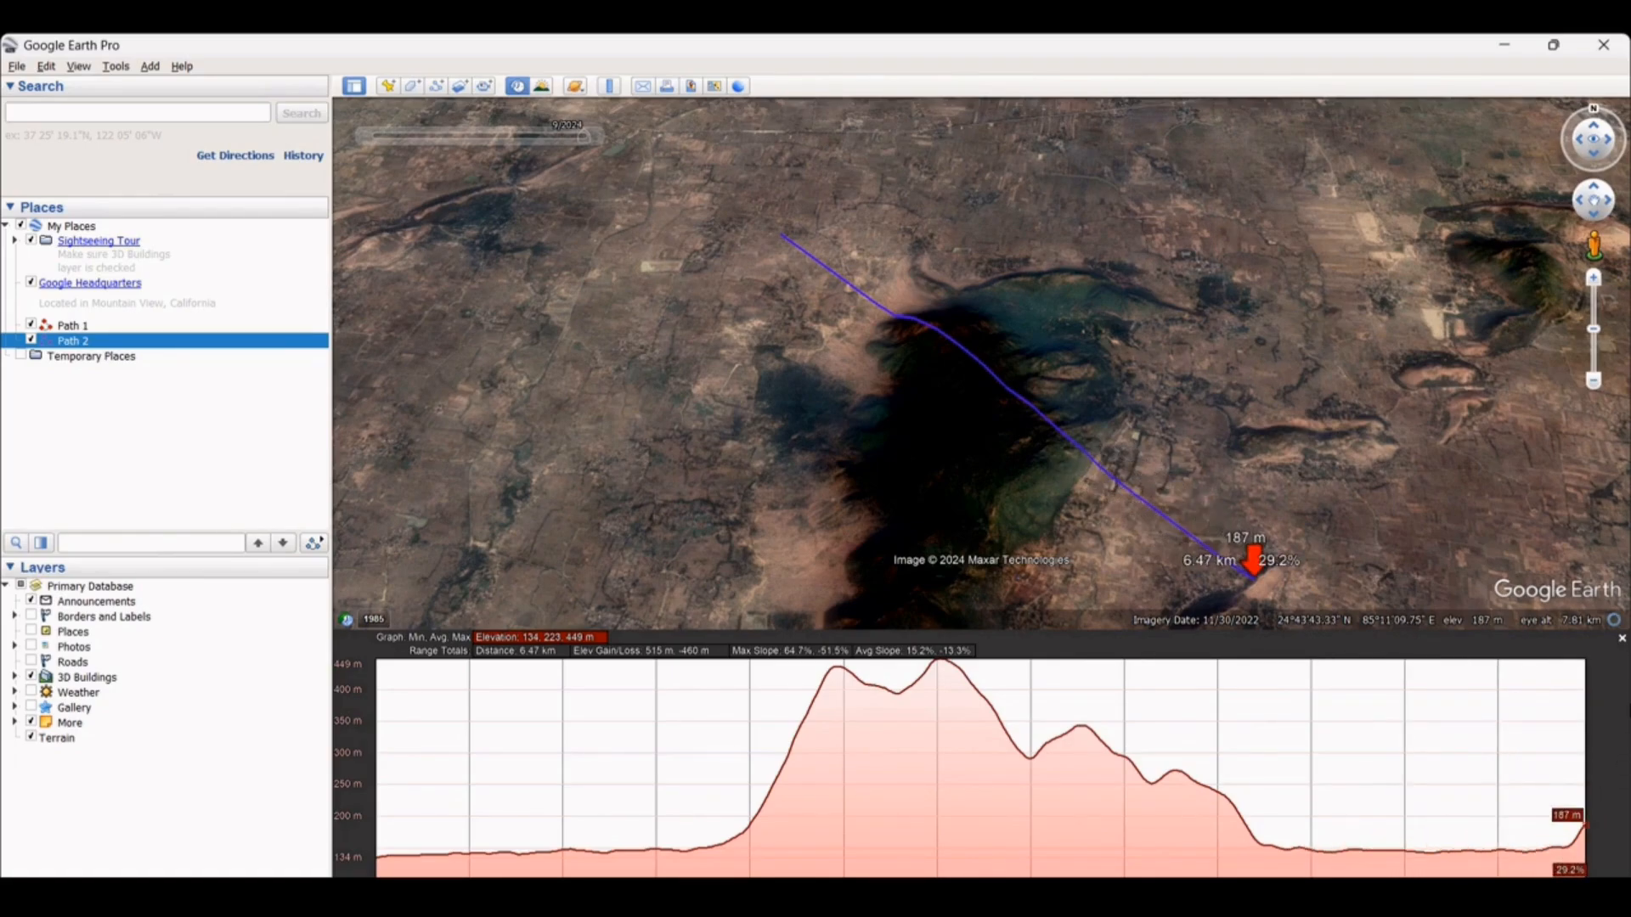
{"action": "left_click", "coordinate": [1622, 641]}
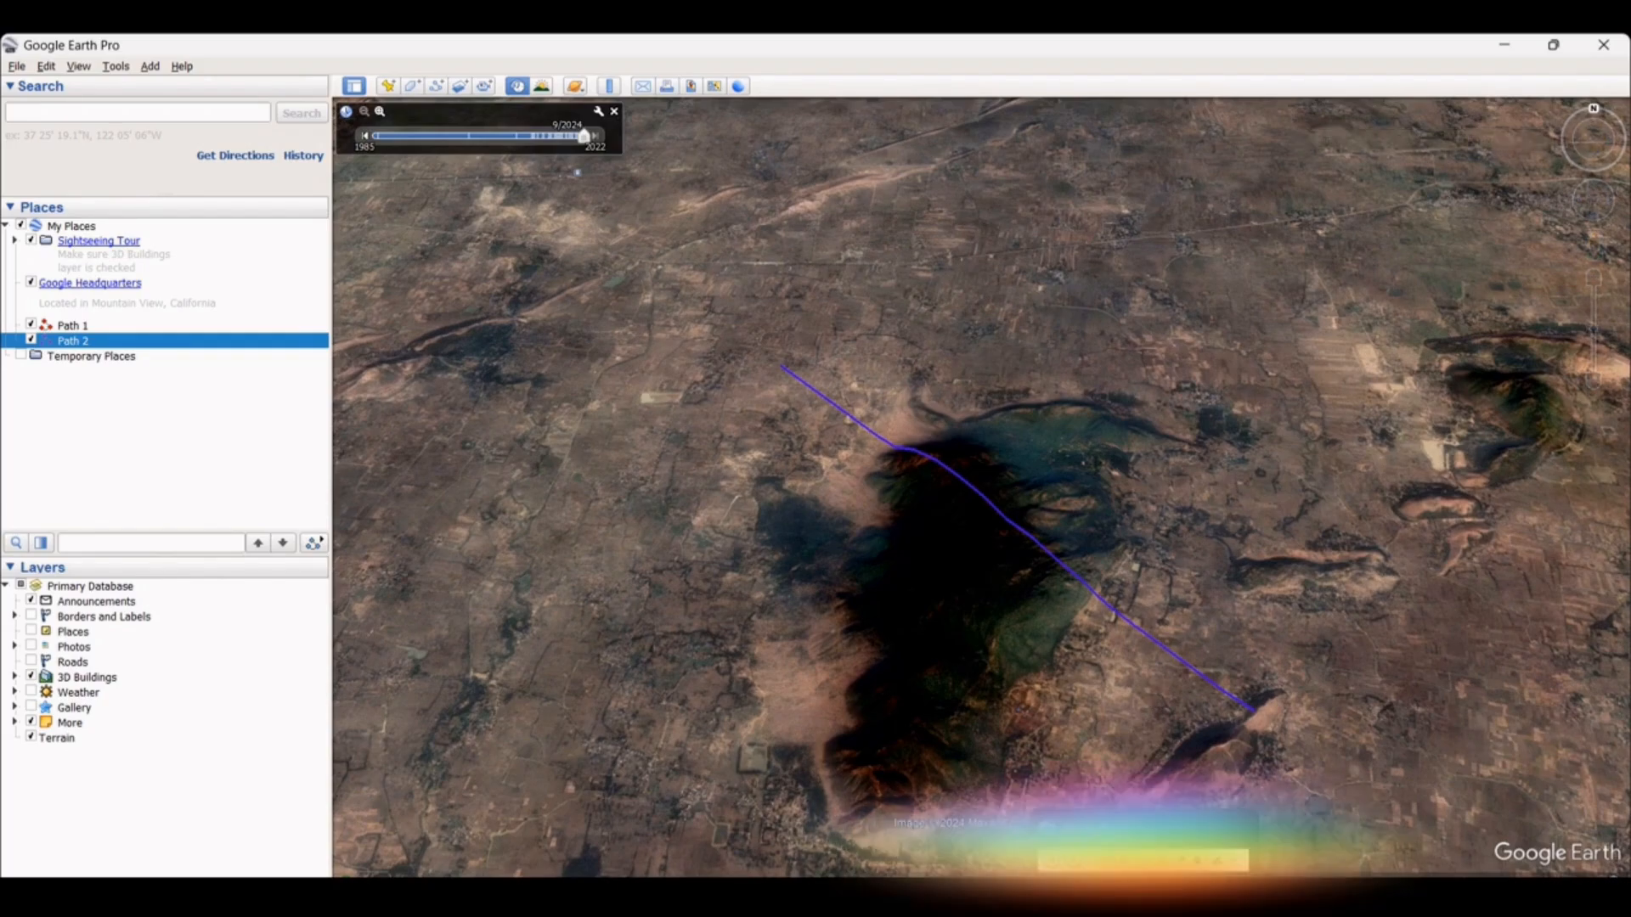
{"action": "left_click", "coordinate": [1144, 897]}
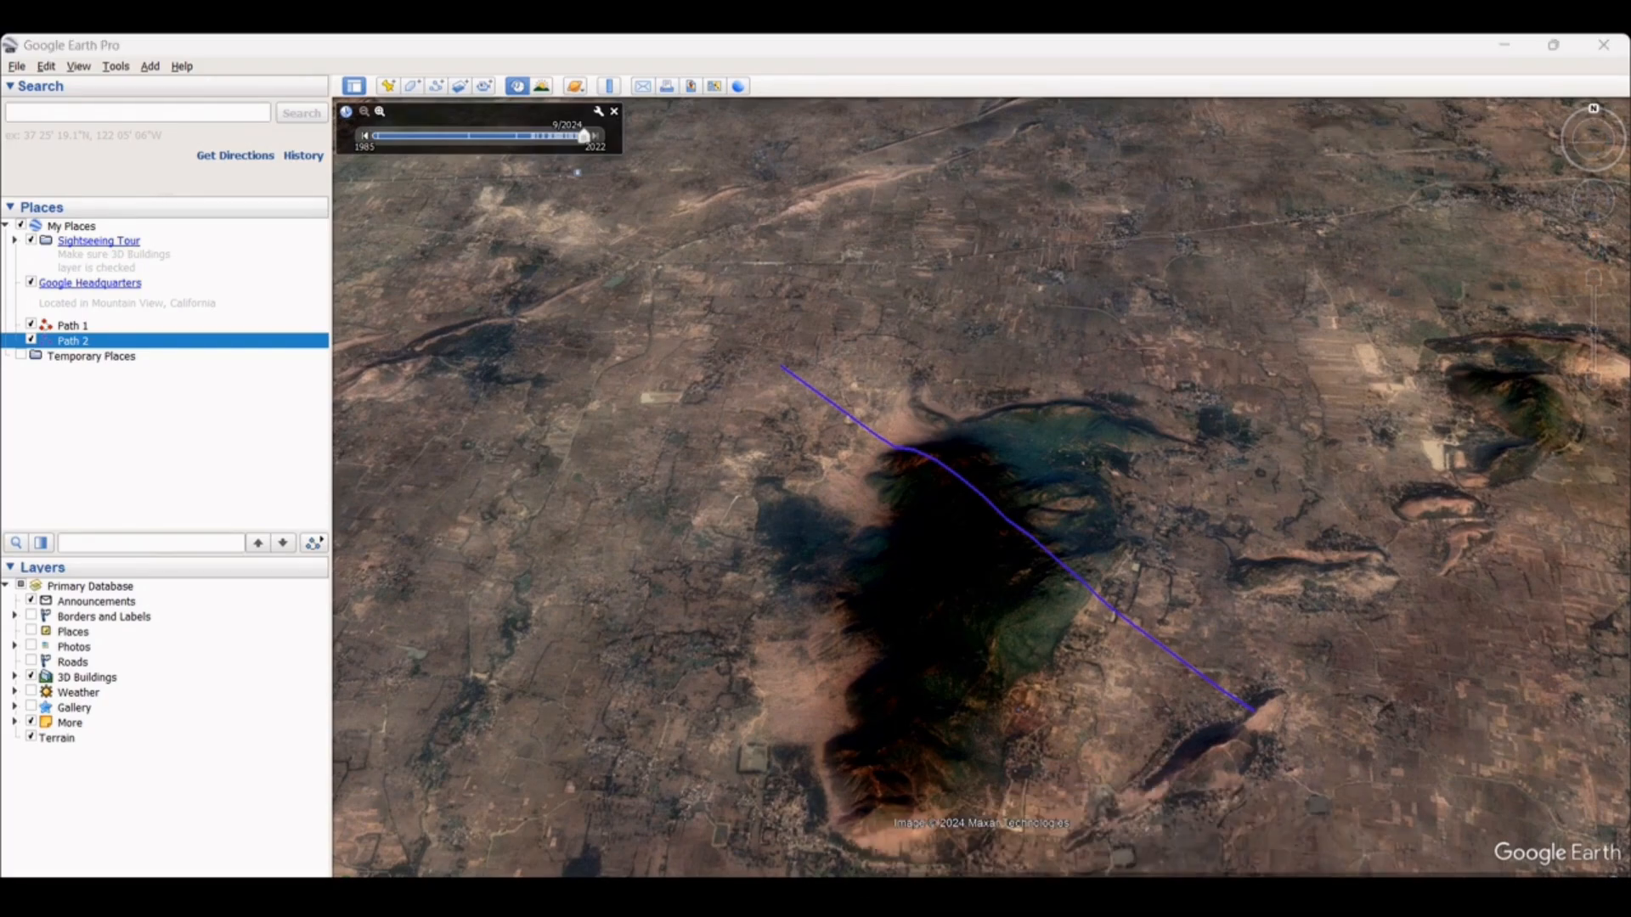